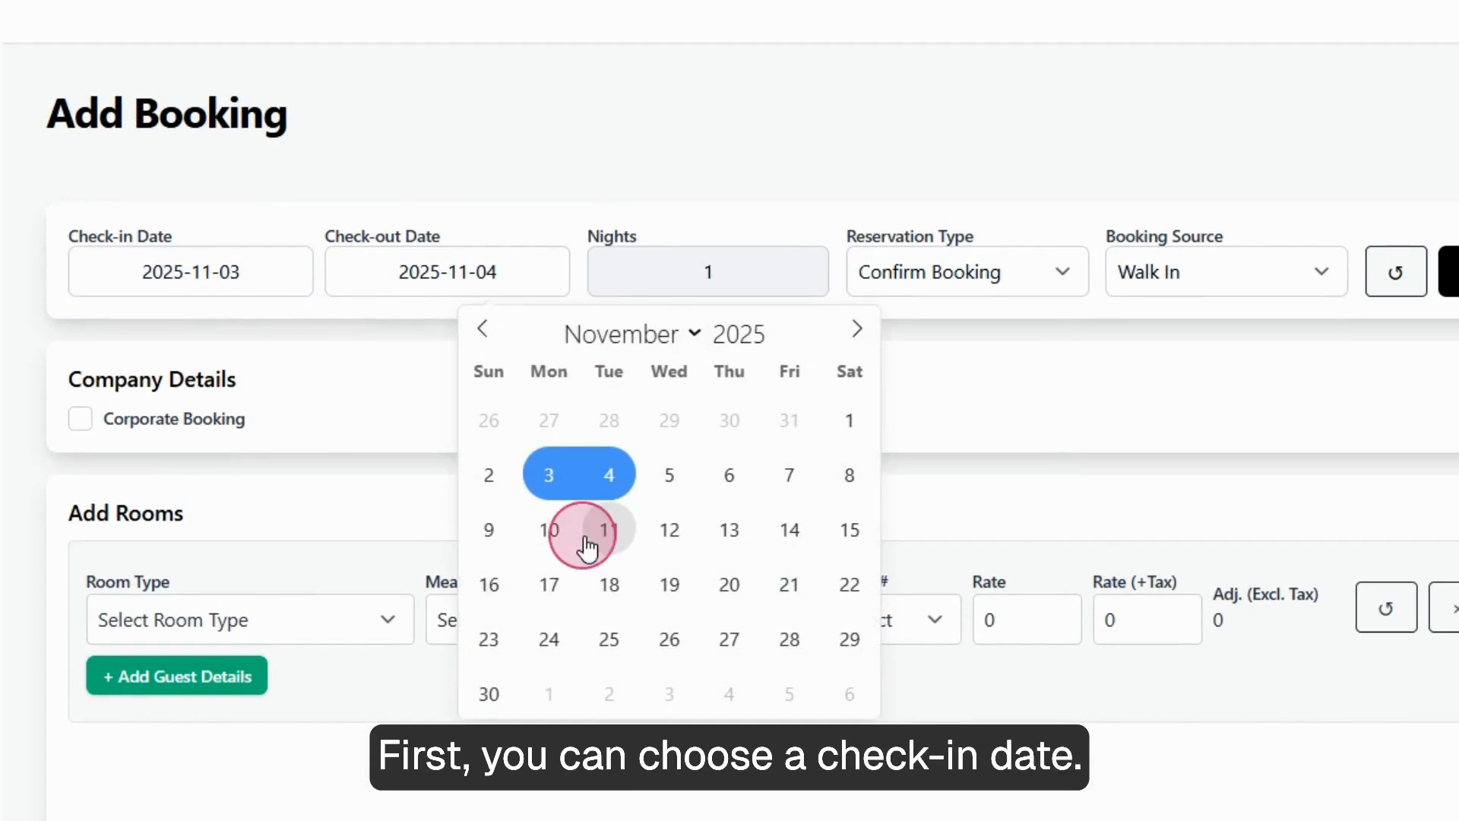
Set the stay to 2025-11-11 through 2025-11-14 (3 nights), keeping Confirm Booking and Walk In.
{"action": "left_click", "coordinate": [764, 535]}
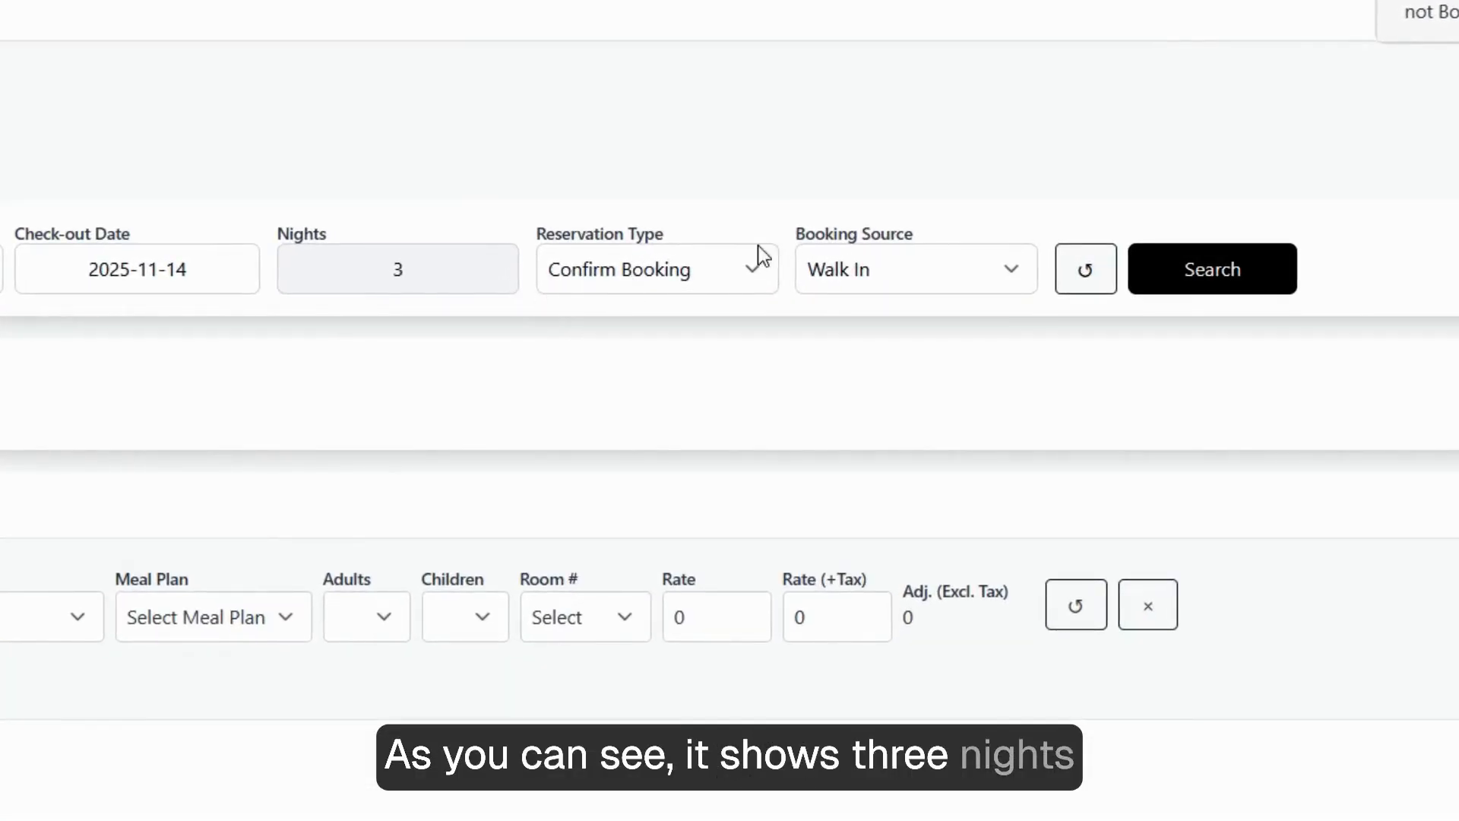
{"action": "left_click", "coordinate": [705, 284]}
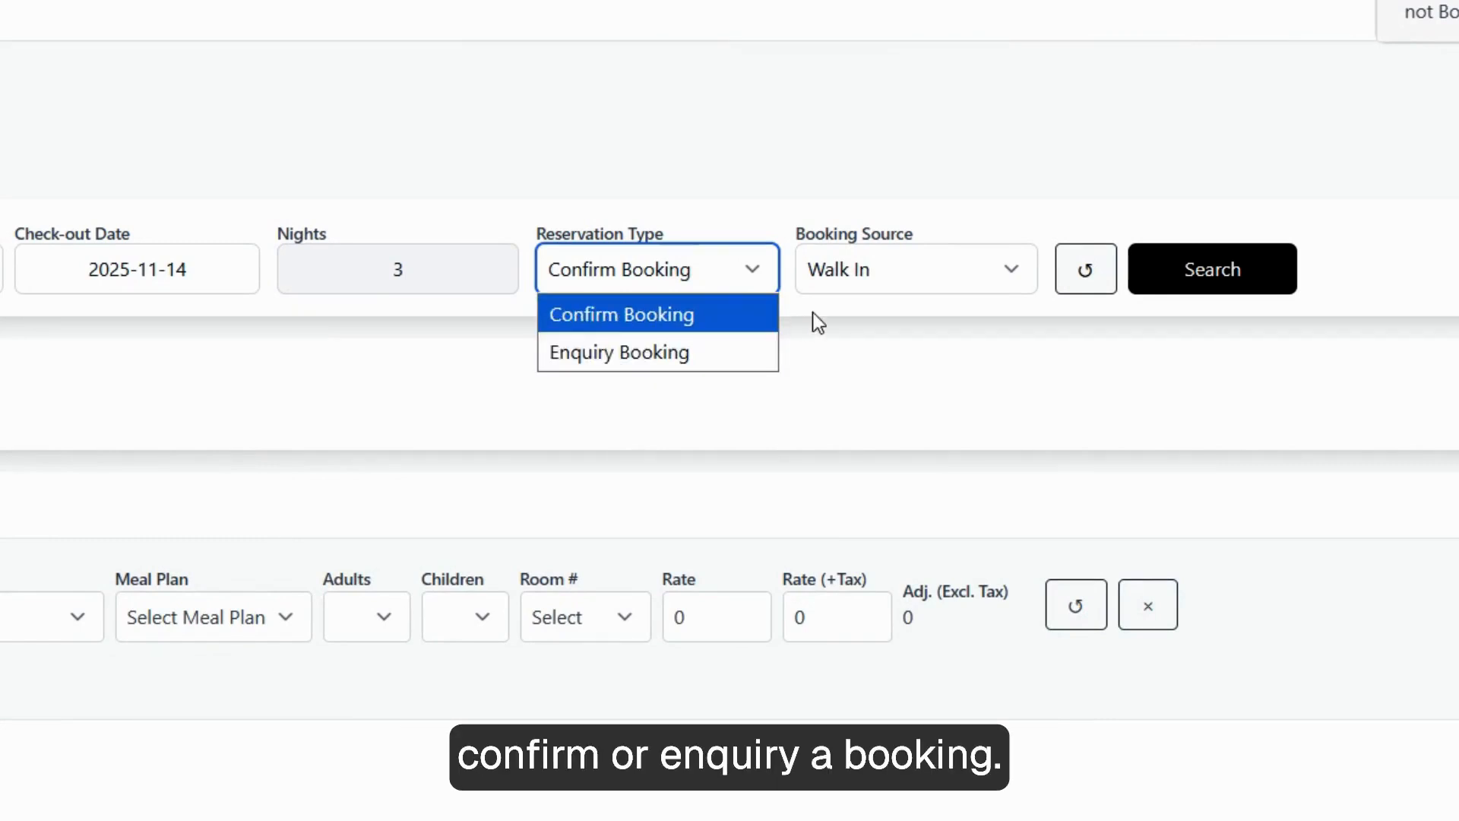
{"action": "left_click", "coordinate": [881, 269]}
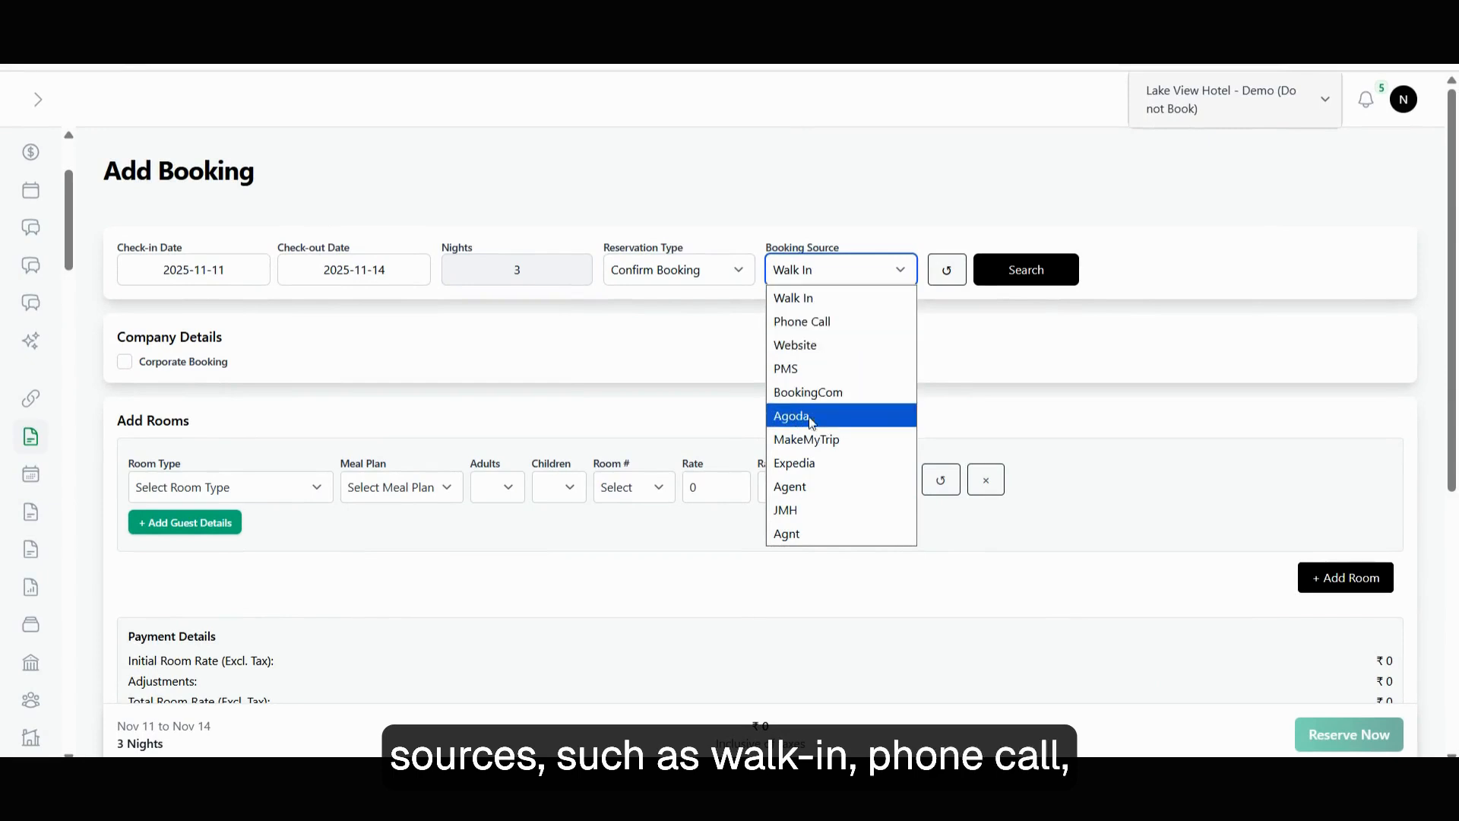
{"action": "left_click", "coordinate": [958, 306]}
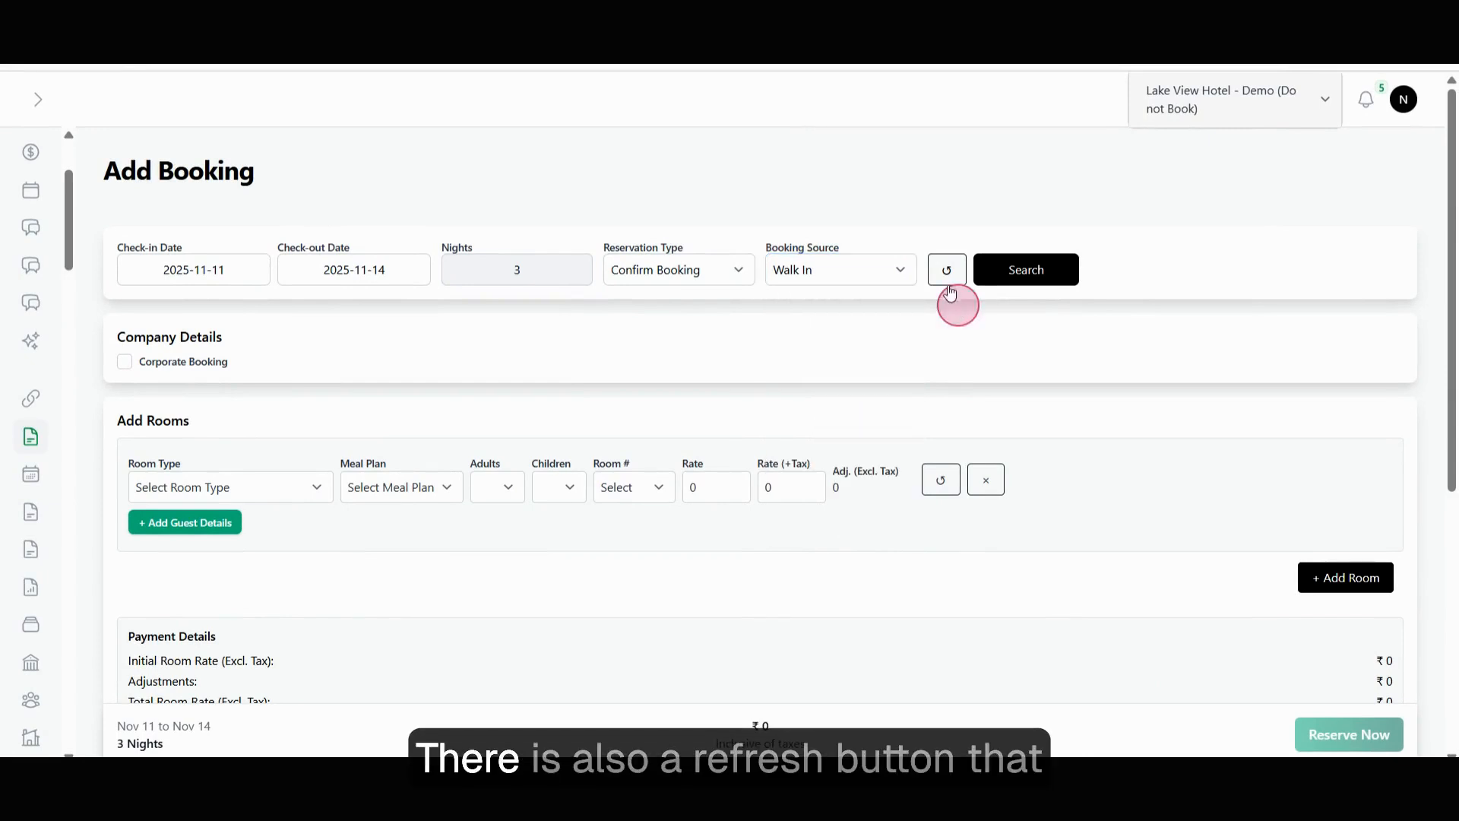
{"action": "left_click", "coordinate": [946, 269]}
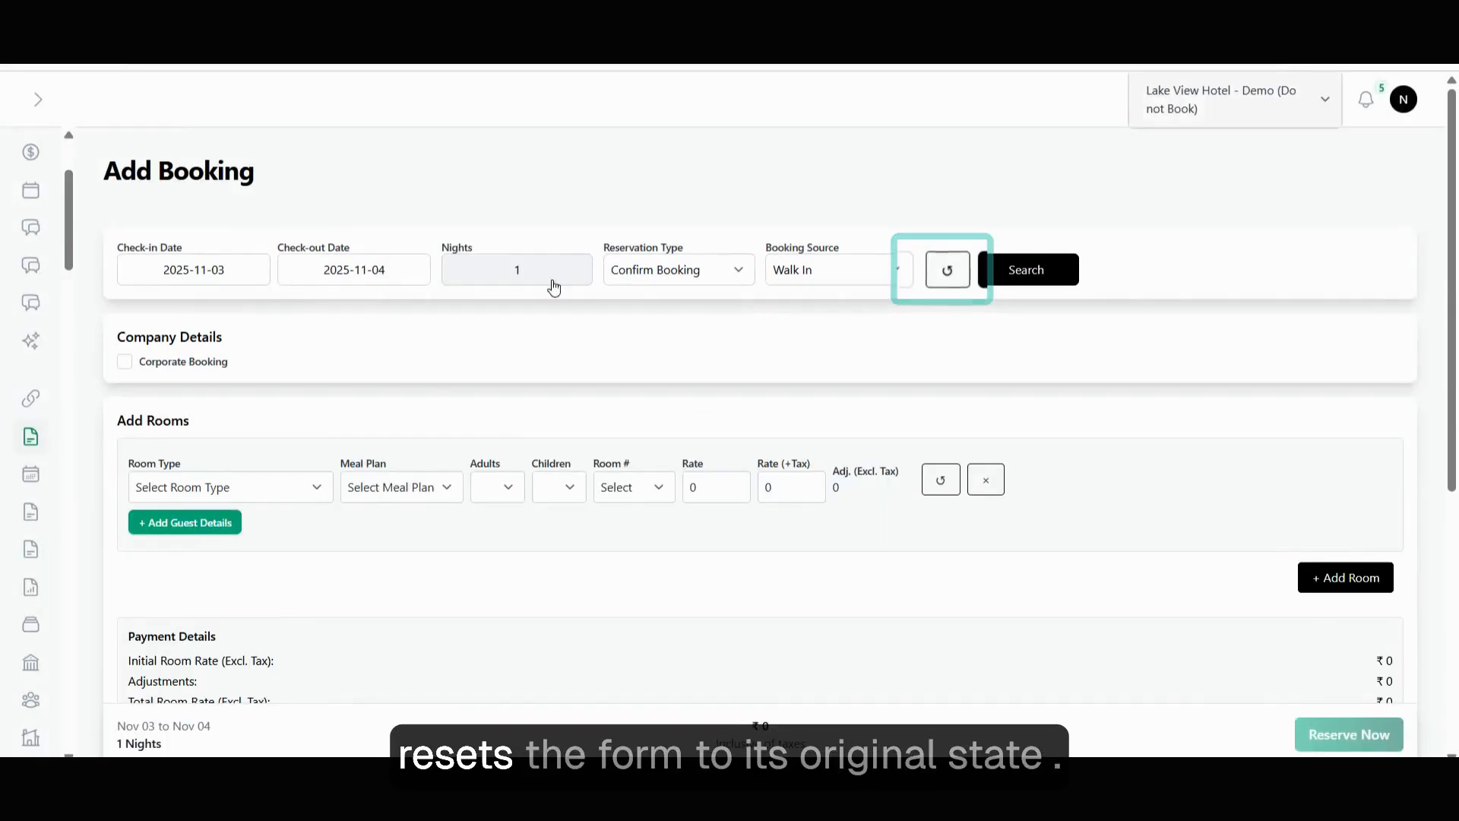
{"action": "left_click", "coordinate": [238, 288]}
{"action": "left_click", "coordinate": [456, 425]}
{"action": "left_click", "coordinate": [570, 426]}
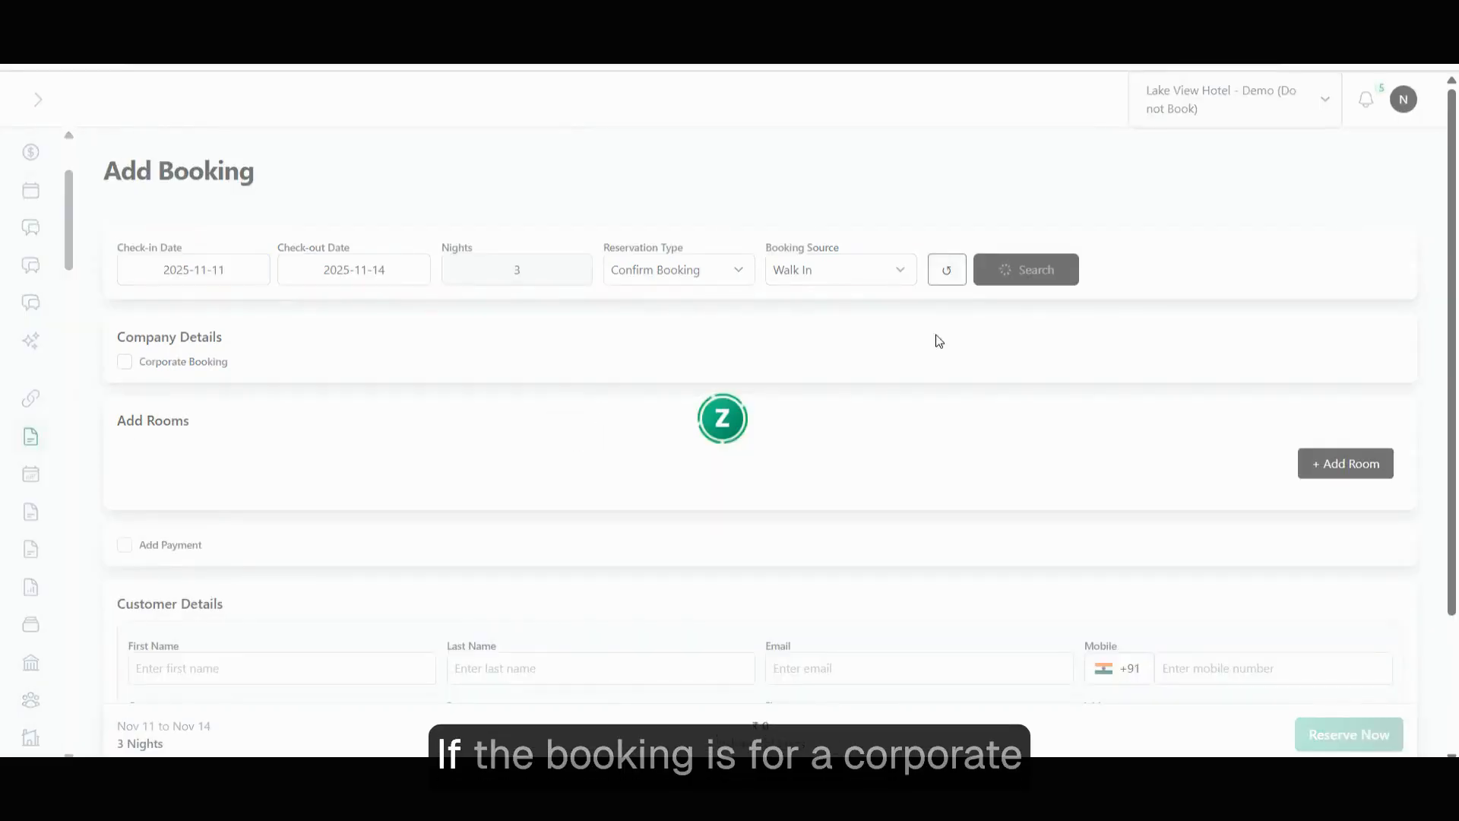
{"action": "scroll", "coordinate": [510, 358], "scroll_direction": "down", "scroll_amount": 1}
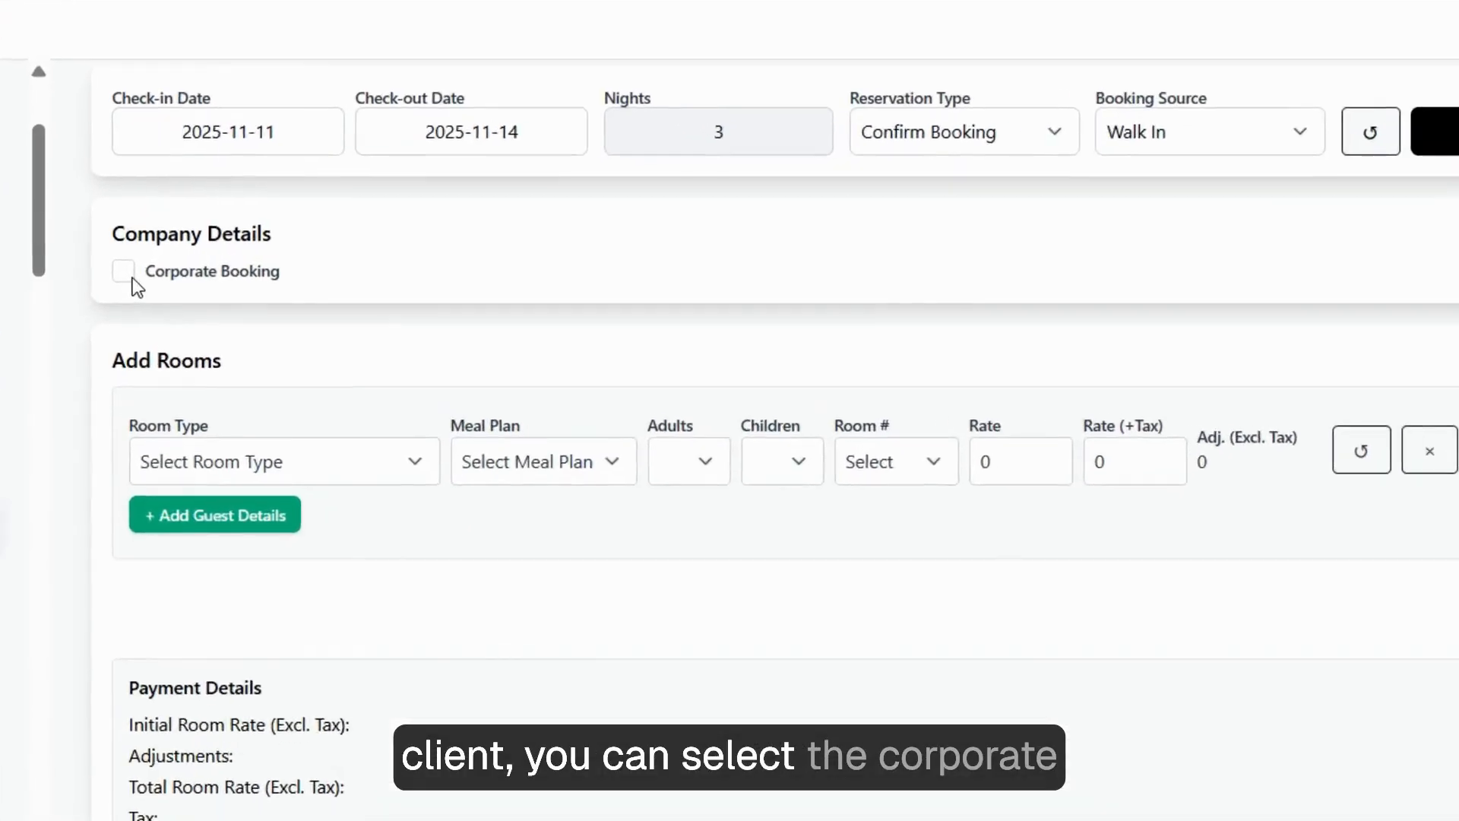
{"action": "left_click", "coordinate": [131, 276]}
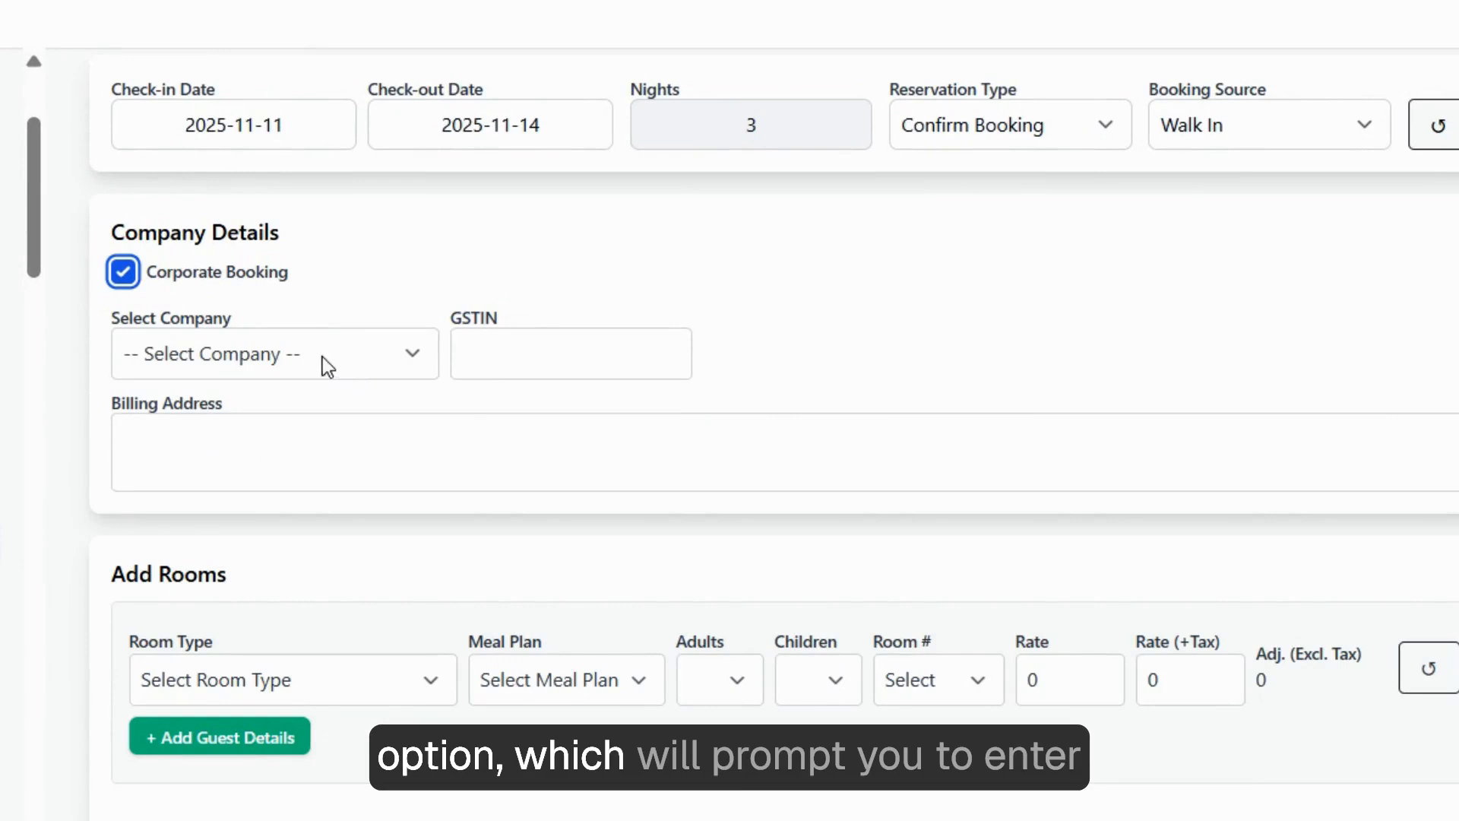
{"action": "left_click", "coordinate": [312, 362]}
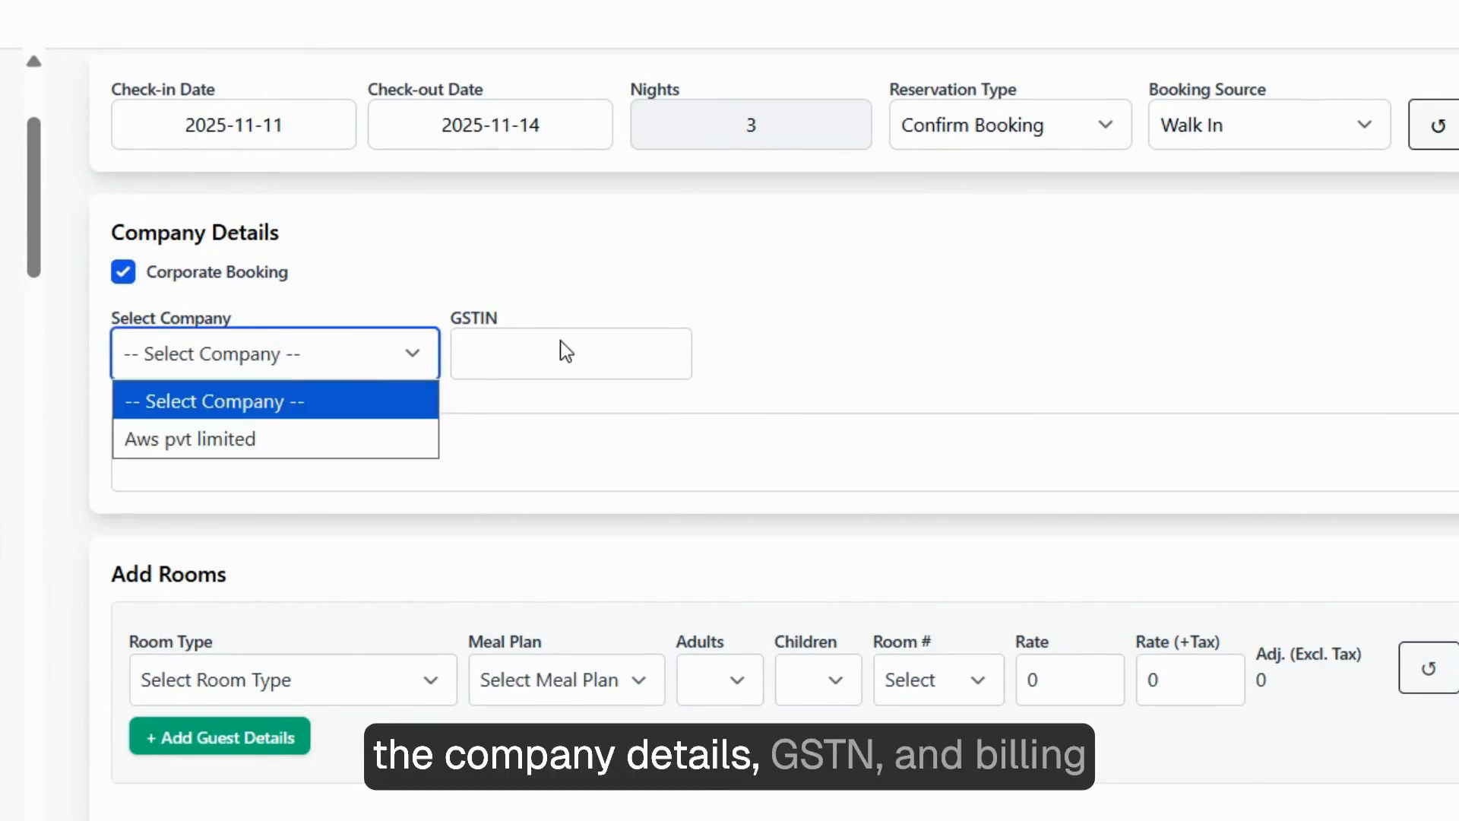
{"action": "left_click", "coordinate": [512, 349]}
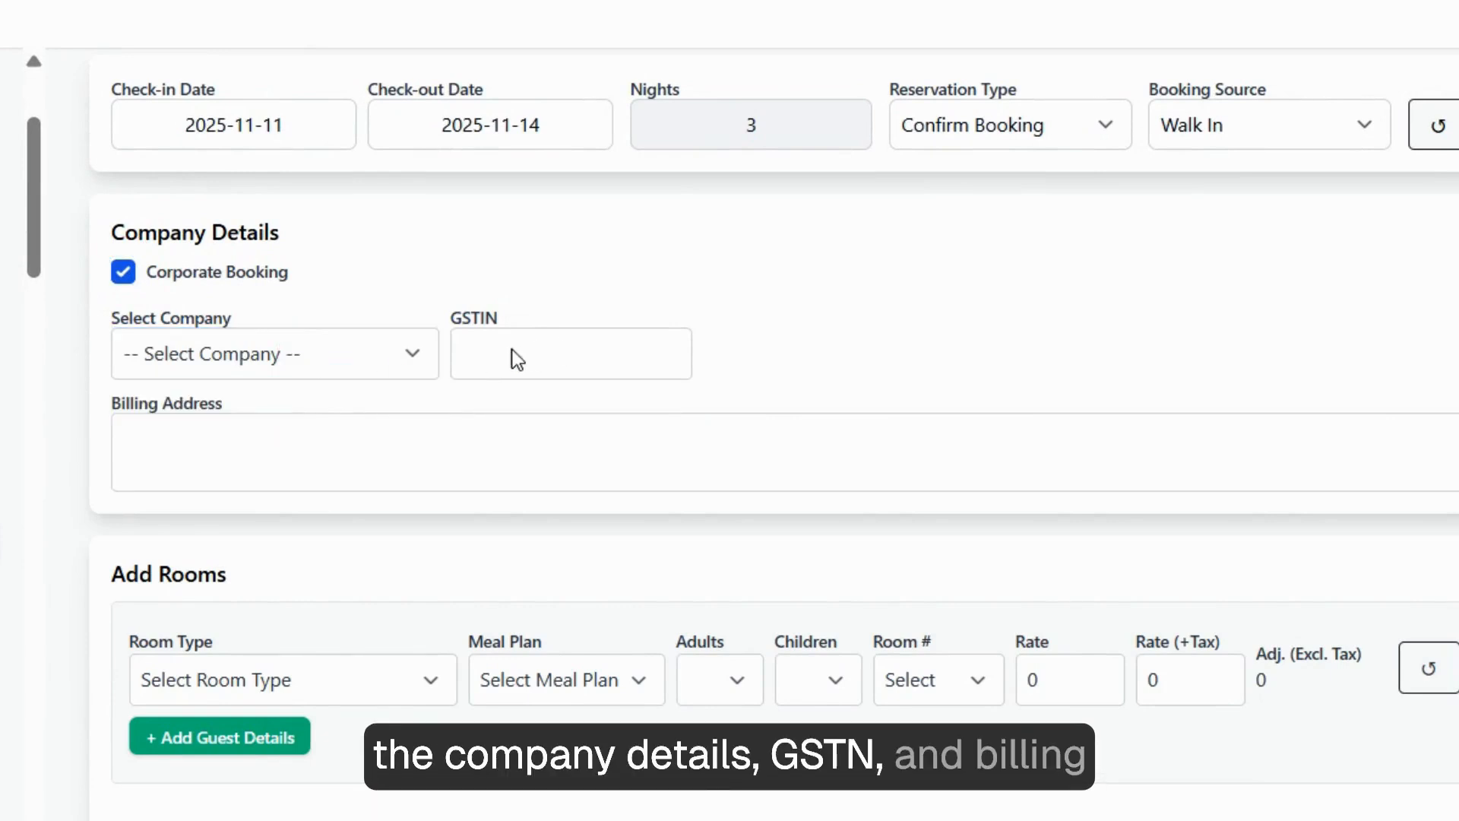
{"action": "left_click", "coordinate": [121, 271]}
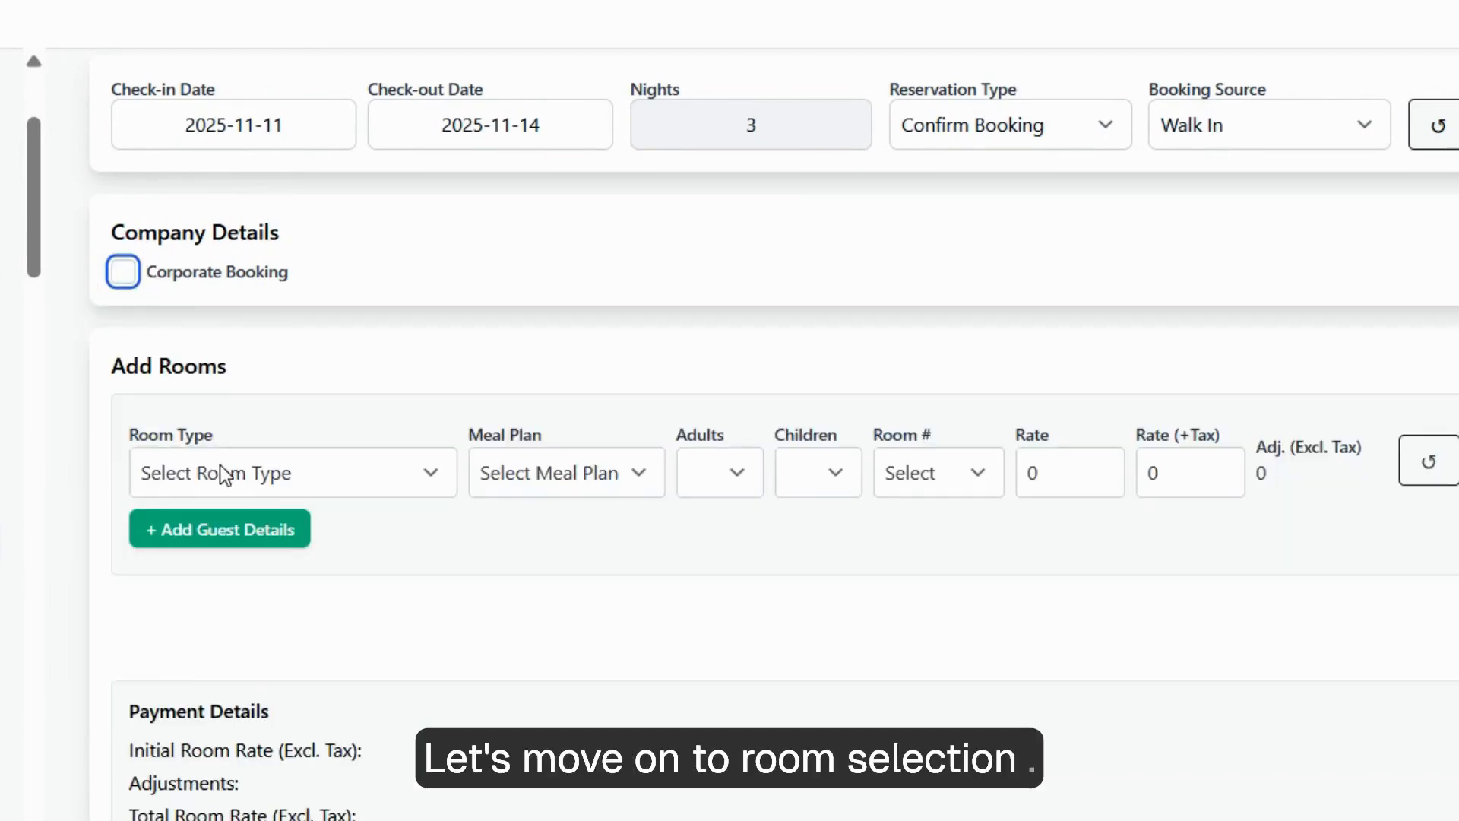
{"action": "left_click", "coordinate": [225, 474]}
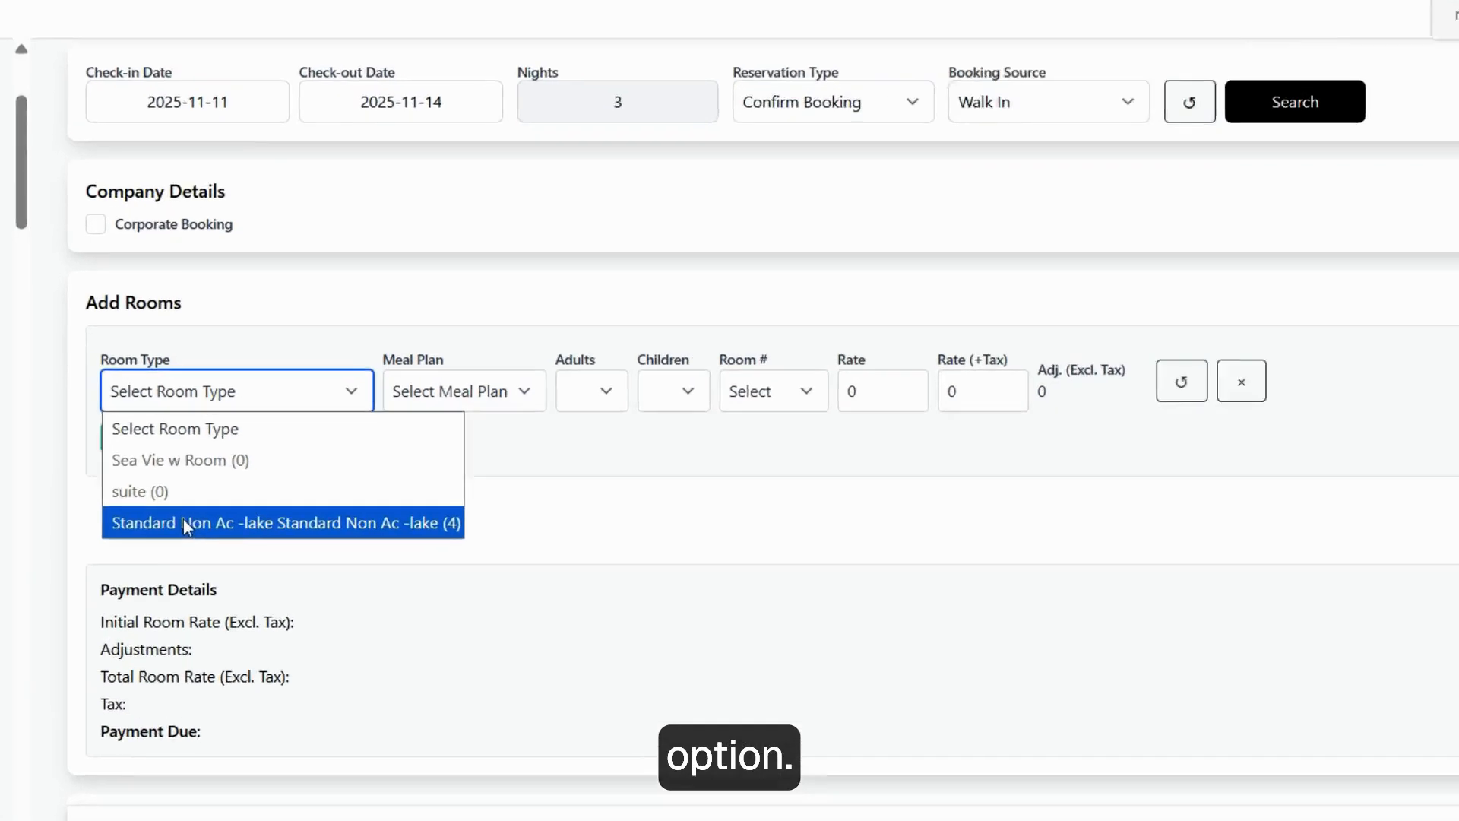
Make the first room Standard Non Ac -lake with breakfast for 2 adults and 1 child.
{"action": "left_click", "coordinate": [194, 491]}
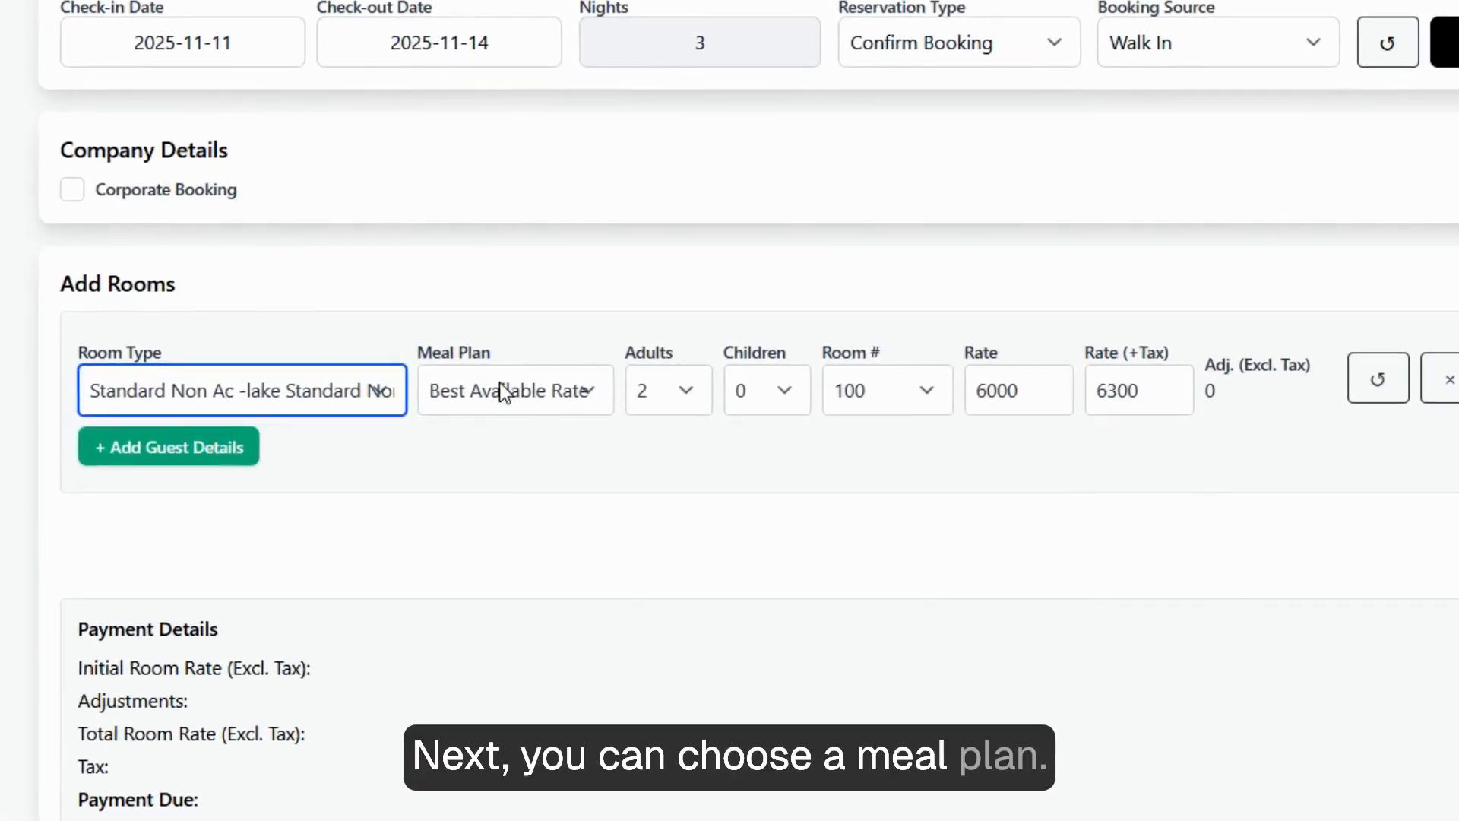
{"action": "left_click", "coordinate": [499, 385]}
{"action": "left_click", "coordinate": [479, 530]}
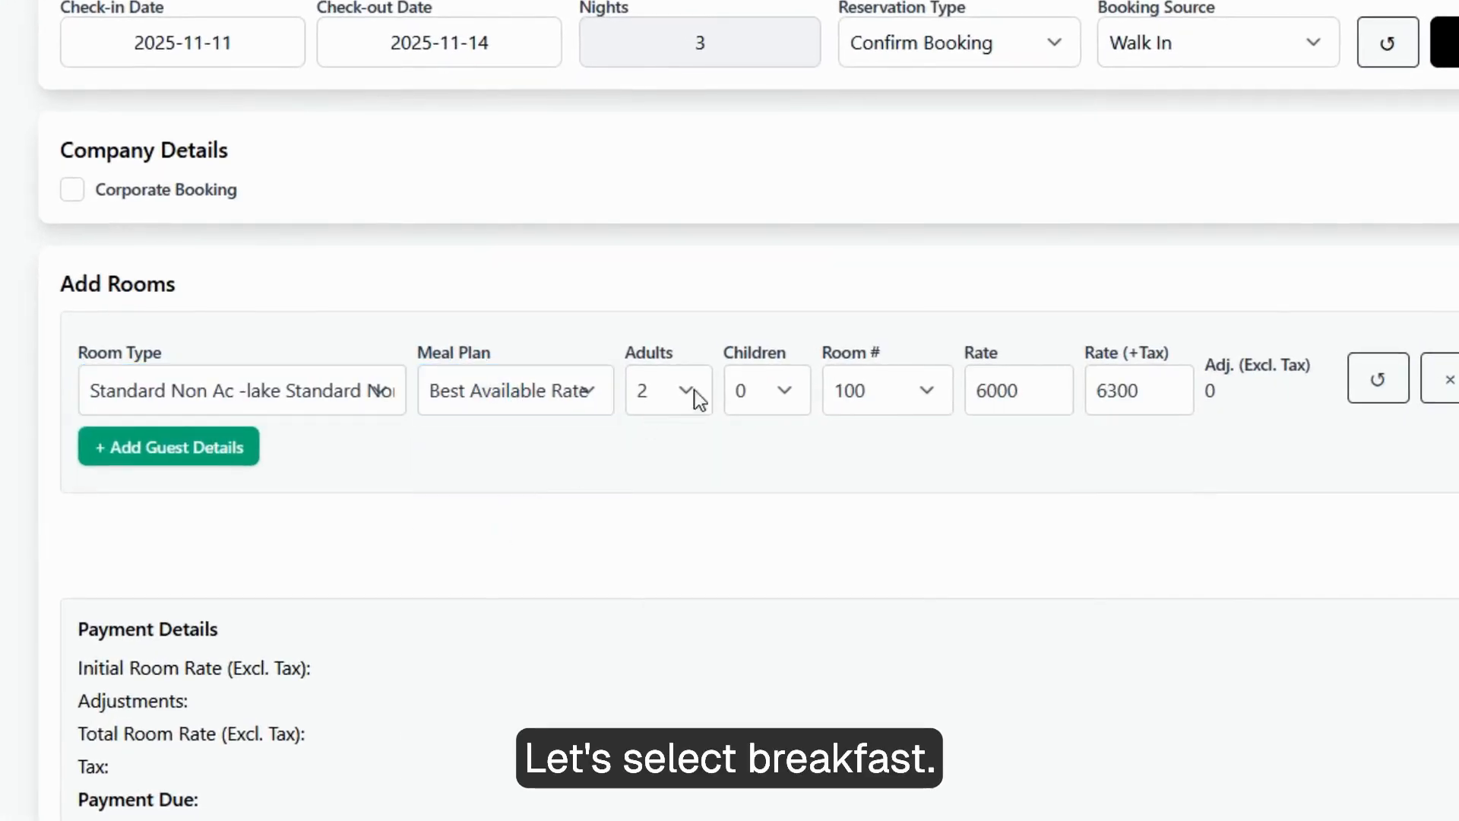
{"action": "left_click", "coordinate": [547, 384]}
{"action": "left_click", "coordinate": [503, 509]}
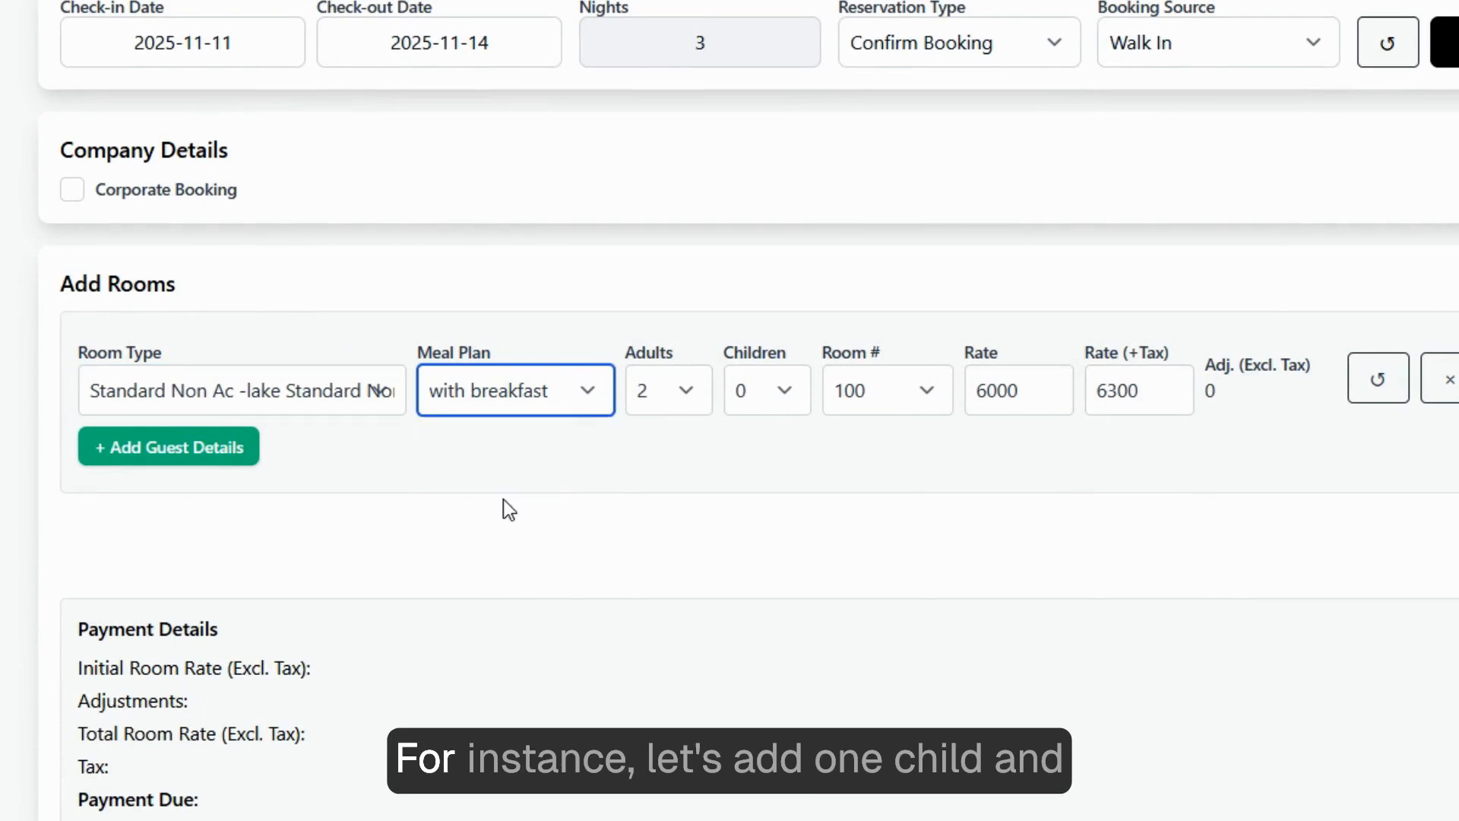
{"action": "left_click", "coordinate": [736, 389]}
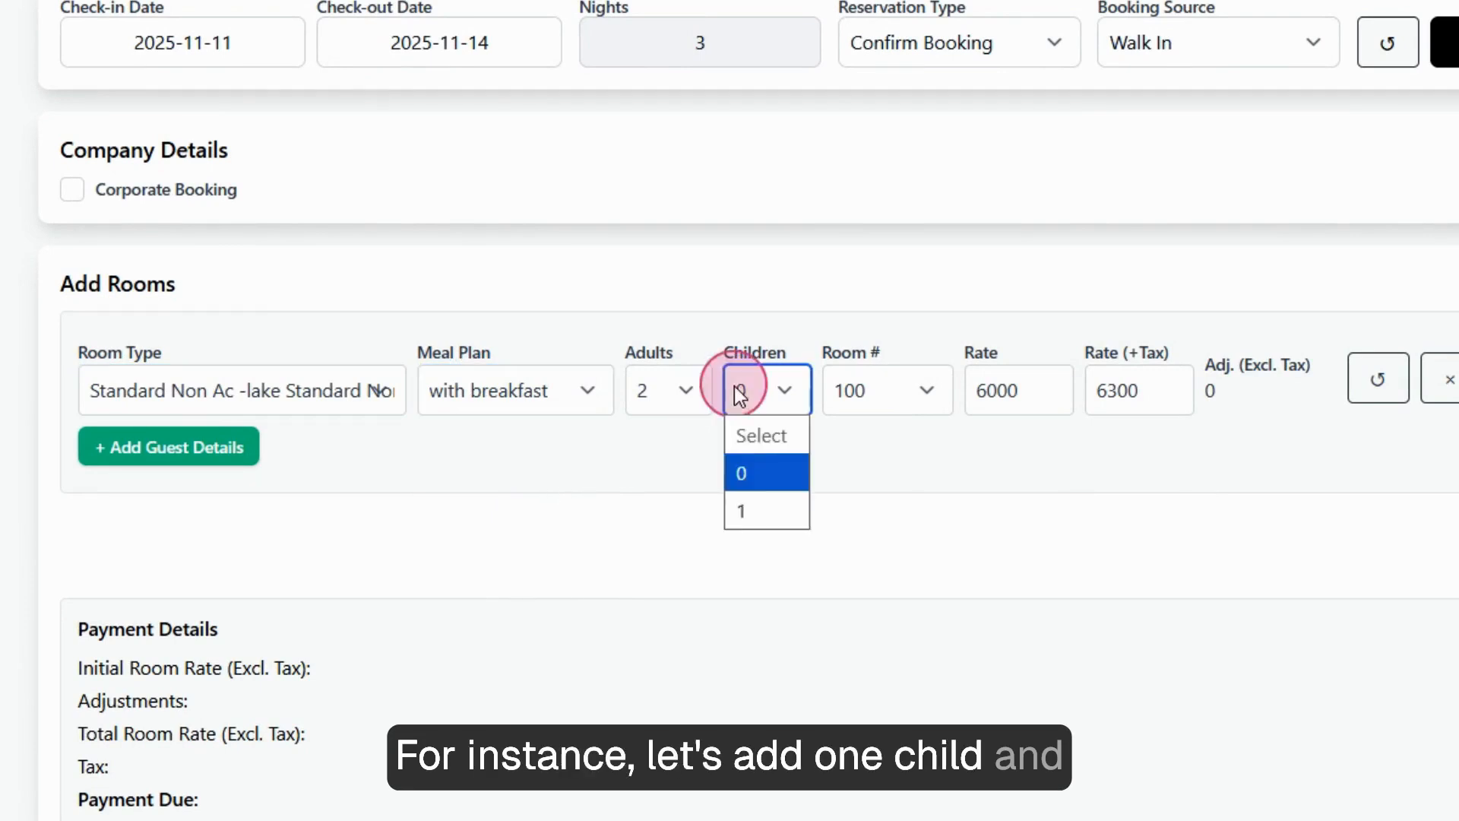
{"action": "left_click", "coordinate": [752, 510]}
{"action": "left_click", "coordinate": [661, 391]}
{"action": "left_click", "coordinate": [675, 507]}
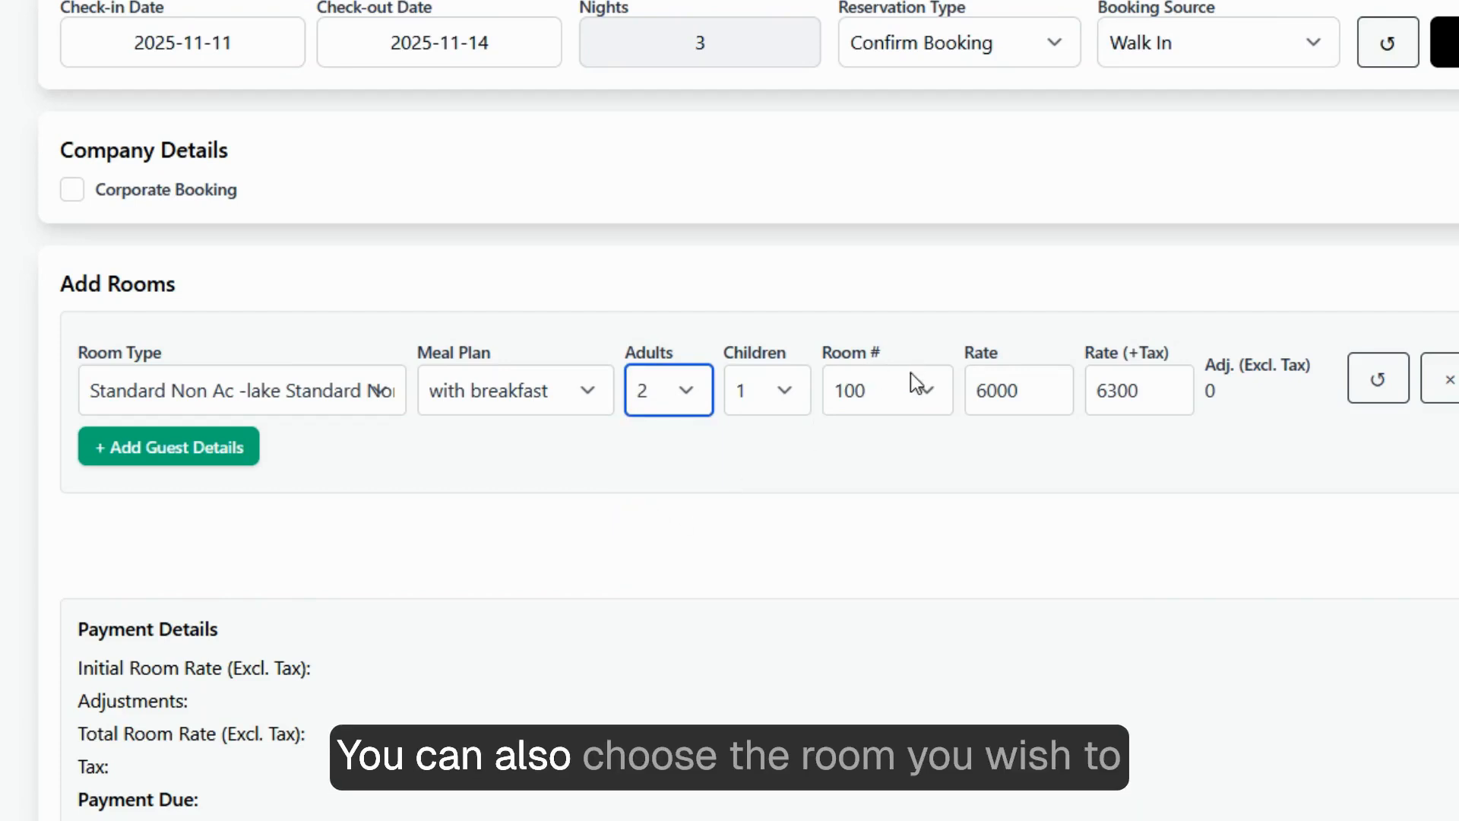
Assign room 104 and check its room rate, with ₹6300 now due.
{"action": "left_click", "coordinate": [860, 391]}
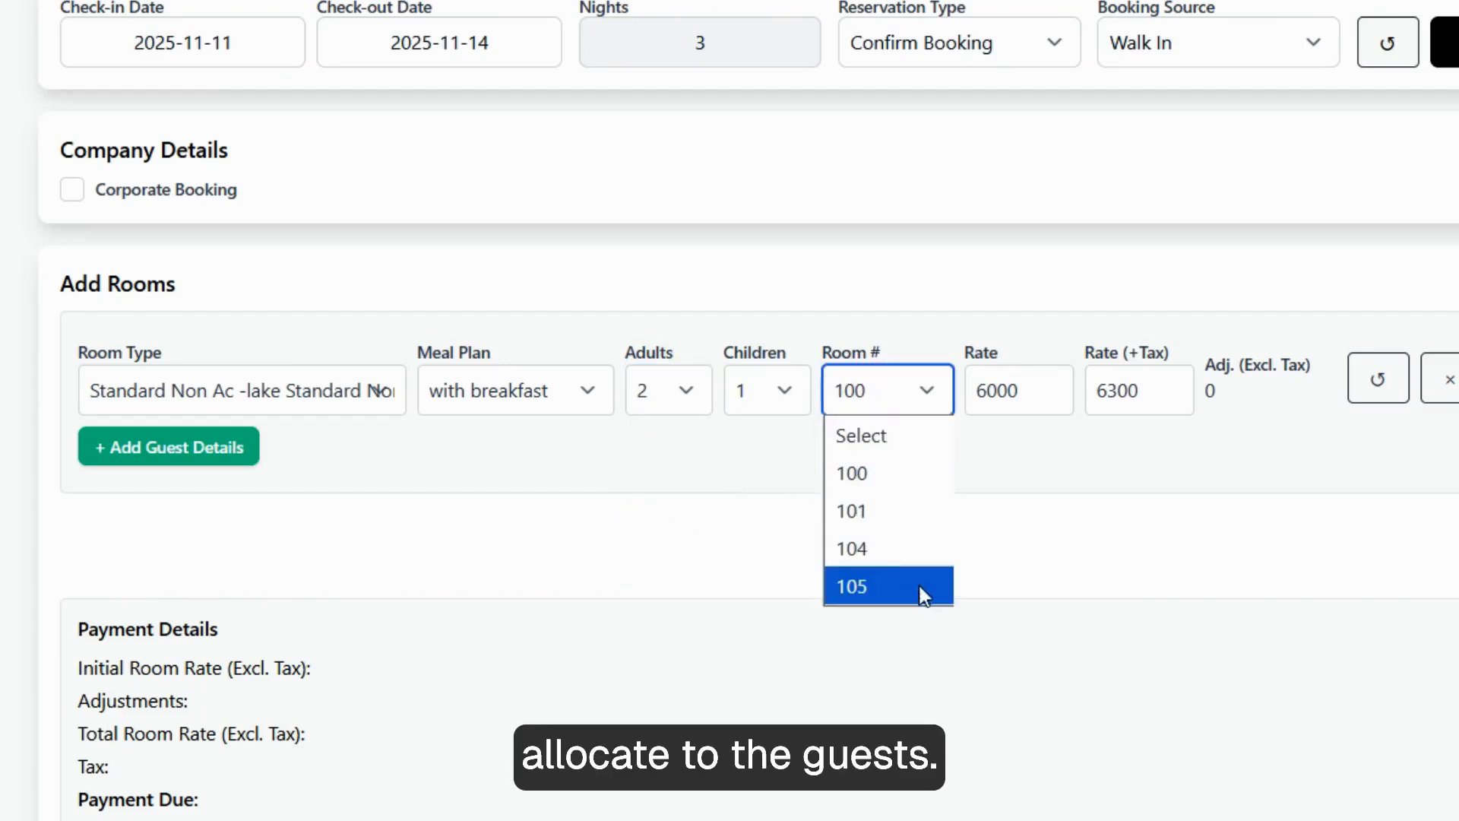
{"action": "left_click", "coordinate": [899, 548]}
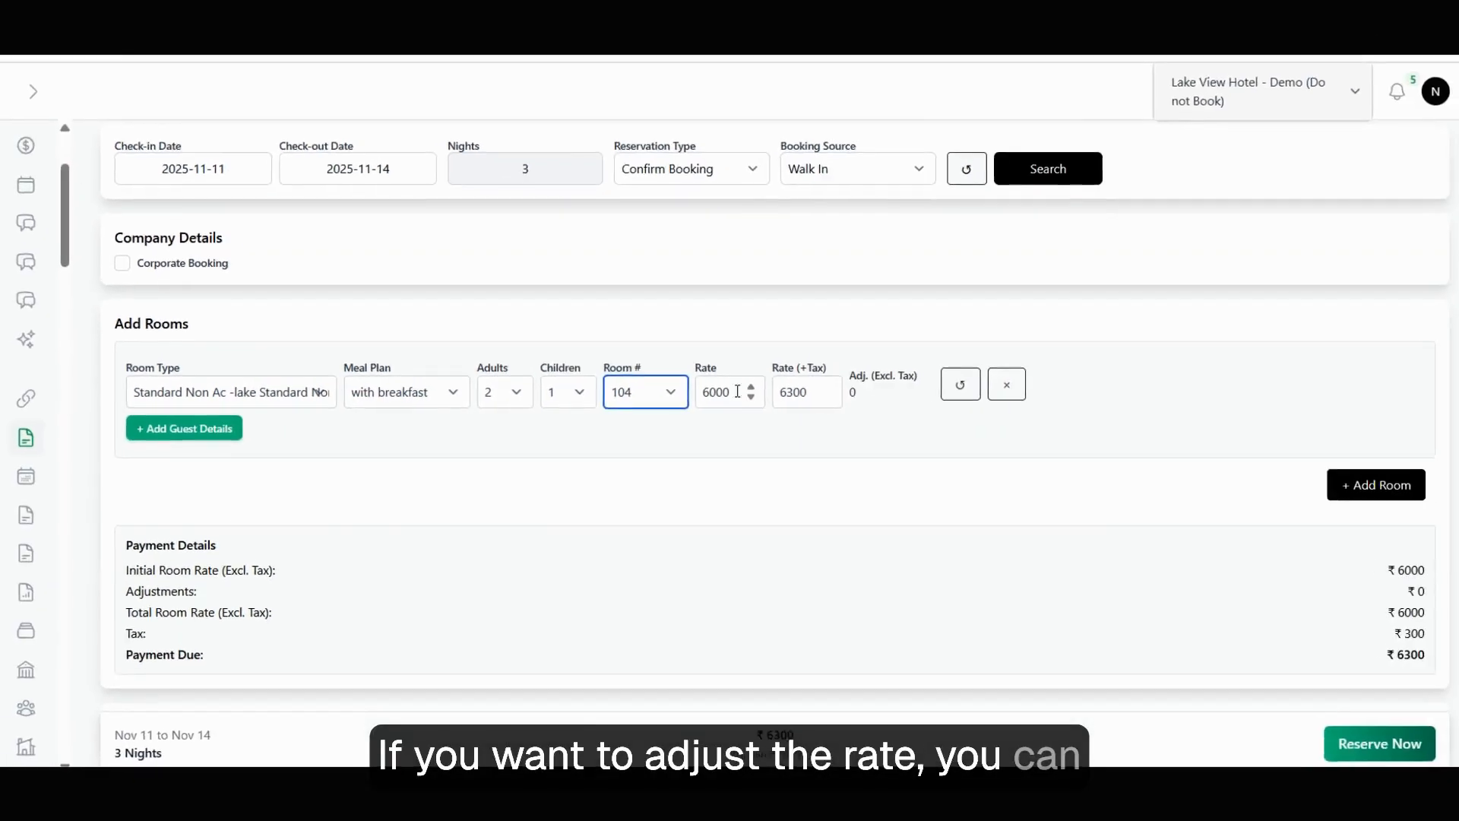
{"action": "left_click", "coordinate": [871, 392]}
{"action": "left_click", "coordinate": [777, 390]}
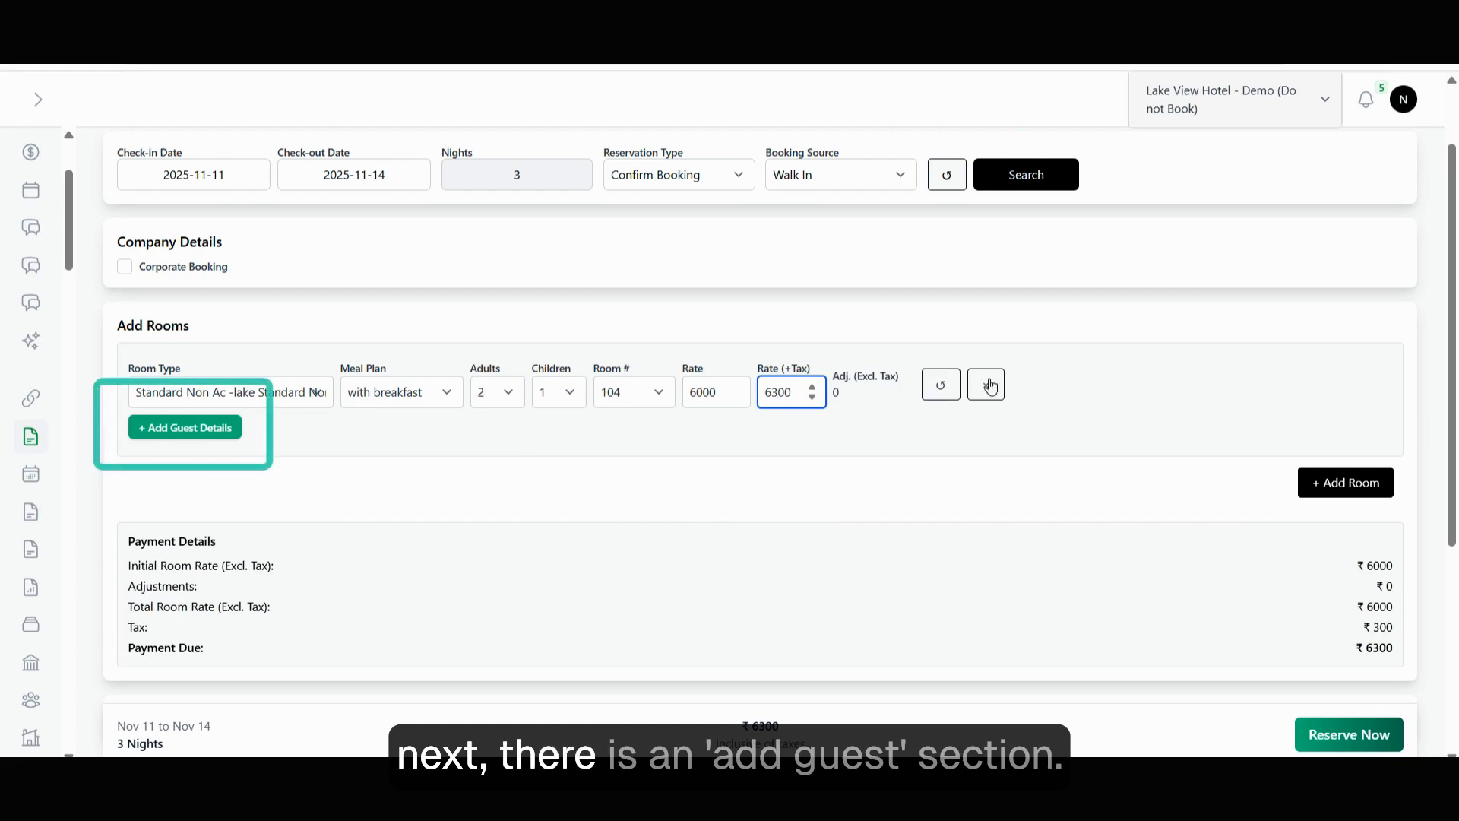
Open the first room's guest details form and its AI document upload.
{"action": "left_click", "coordinate": [204, 438]}
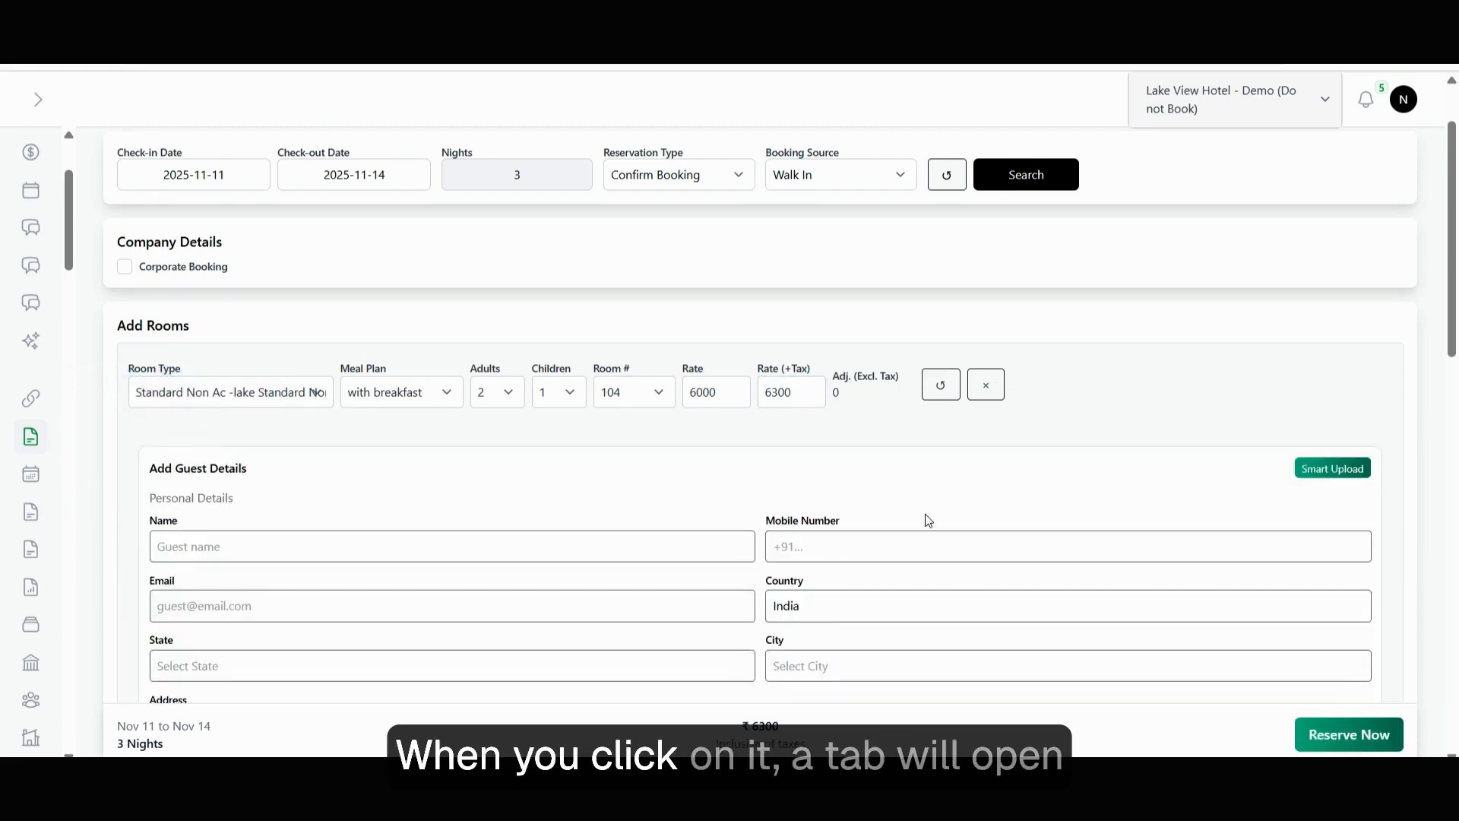
{"action": "scroll", "coordinate": [590, 365], "scroll_direction": "down", "scroll_amount": 3}
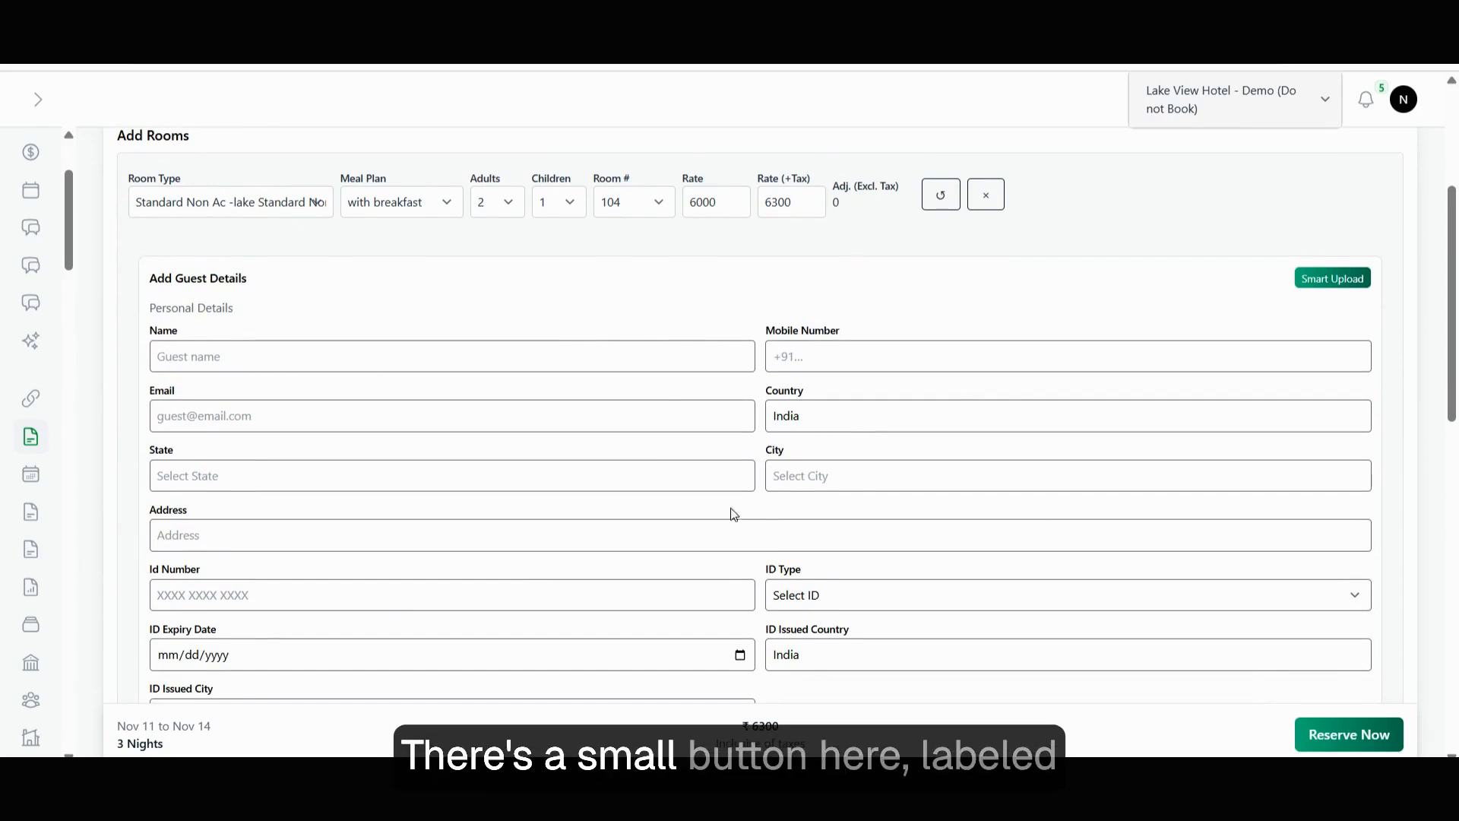
{"action": "left_click", "coordinate": [1329, 279]}
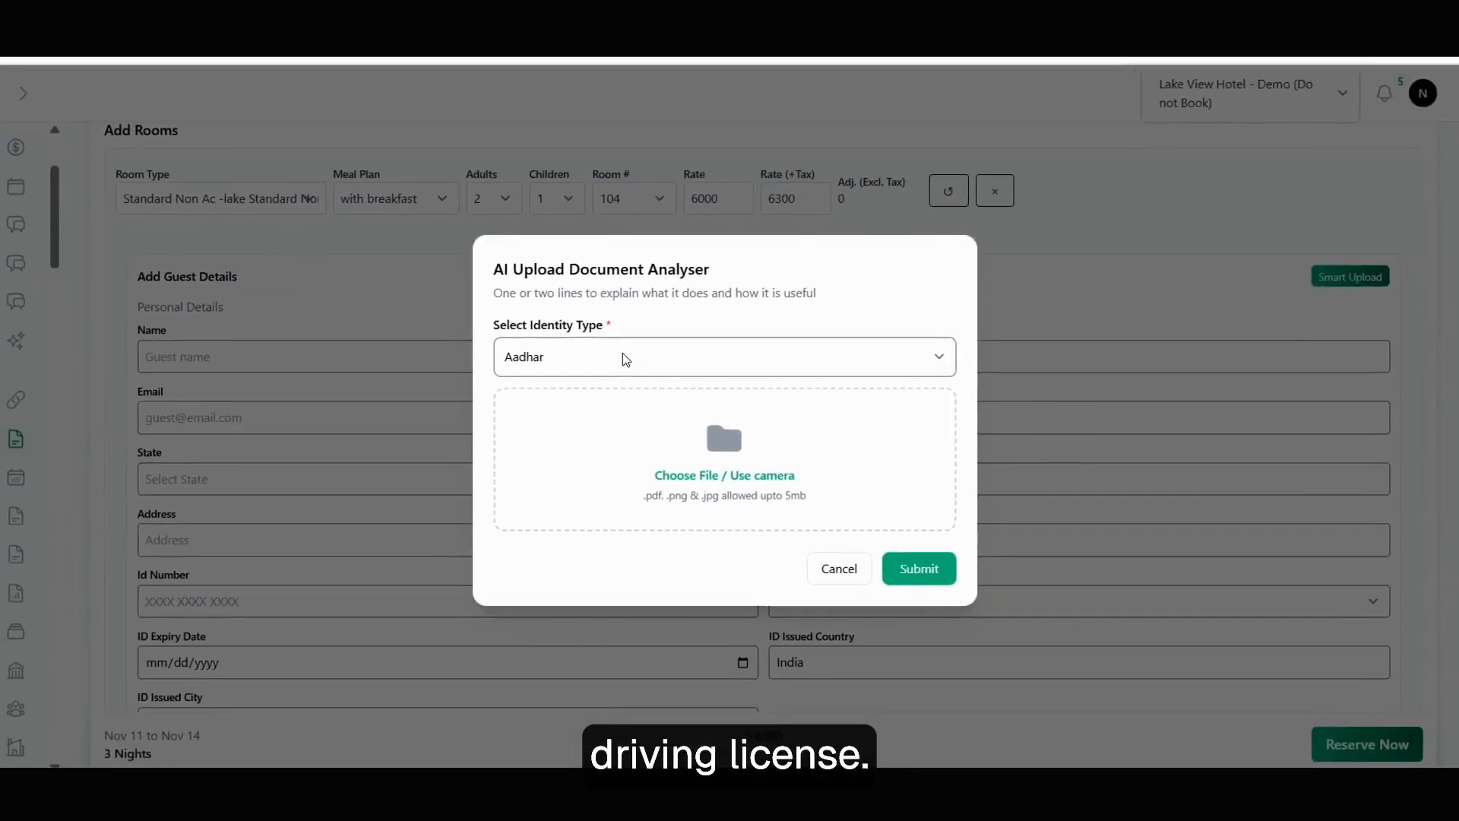
Scan the 'id demo' image as an Aadhar document to extract the guest's name and ID number.
{"action": "left_click", "coordinate": [622, 358]}
{"action": "left_click", "coordinate": [544, 387]}
{"action": "left_click", "coordinate": [719, 474]}
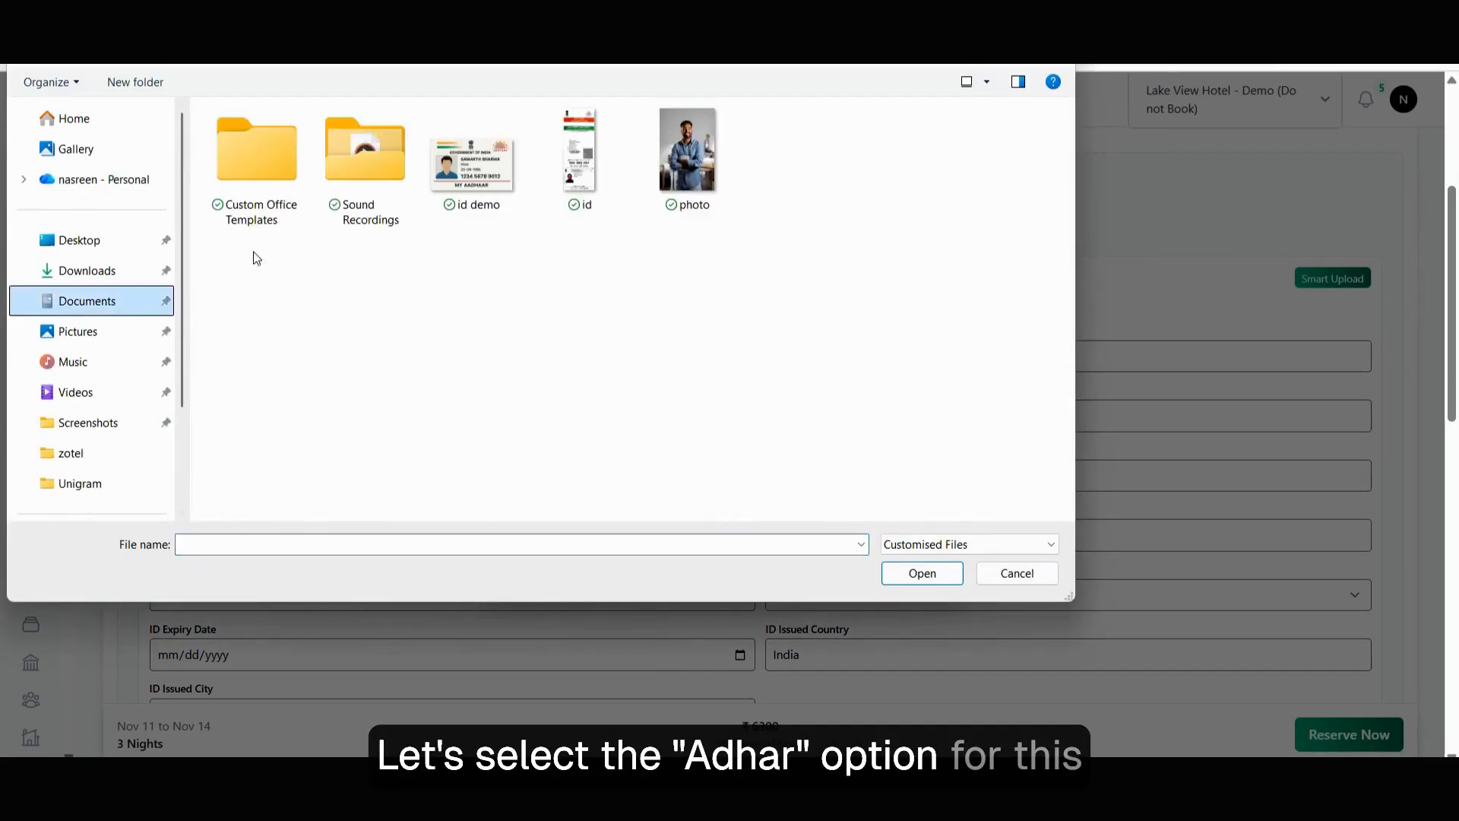
{"action": "left_click", "coordinate": [471, 160]}
{"action": "left_click", "coordinate": [919, 573]}
{"action": "left_click", "coordinate": [885, 571]}
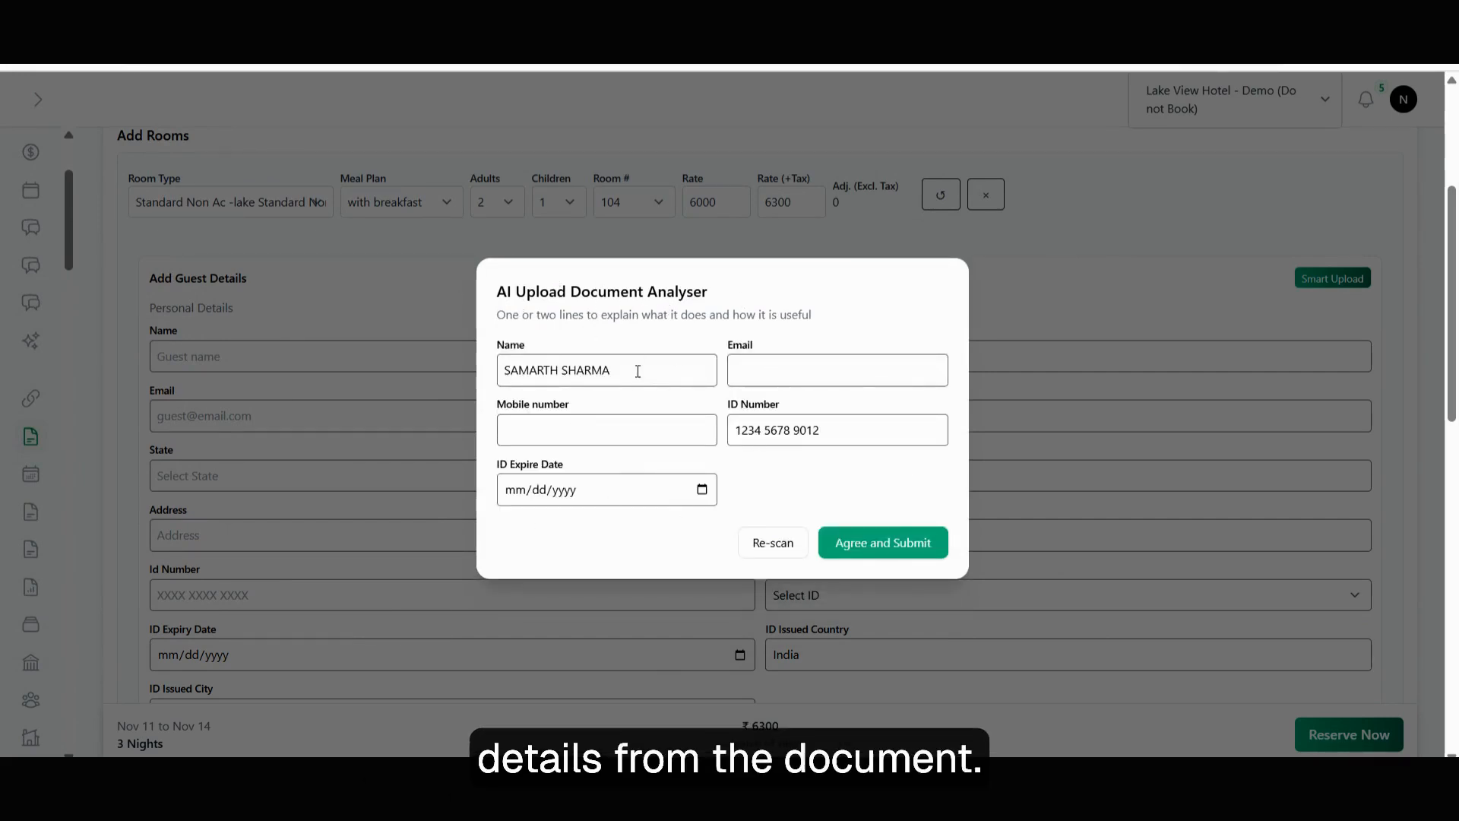
Accept the scanned Aadhar details, check the ID photo, and save room 104's guest.
{"action": "left_click", "coordinate": [878, 529]}
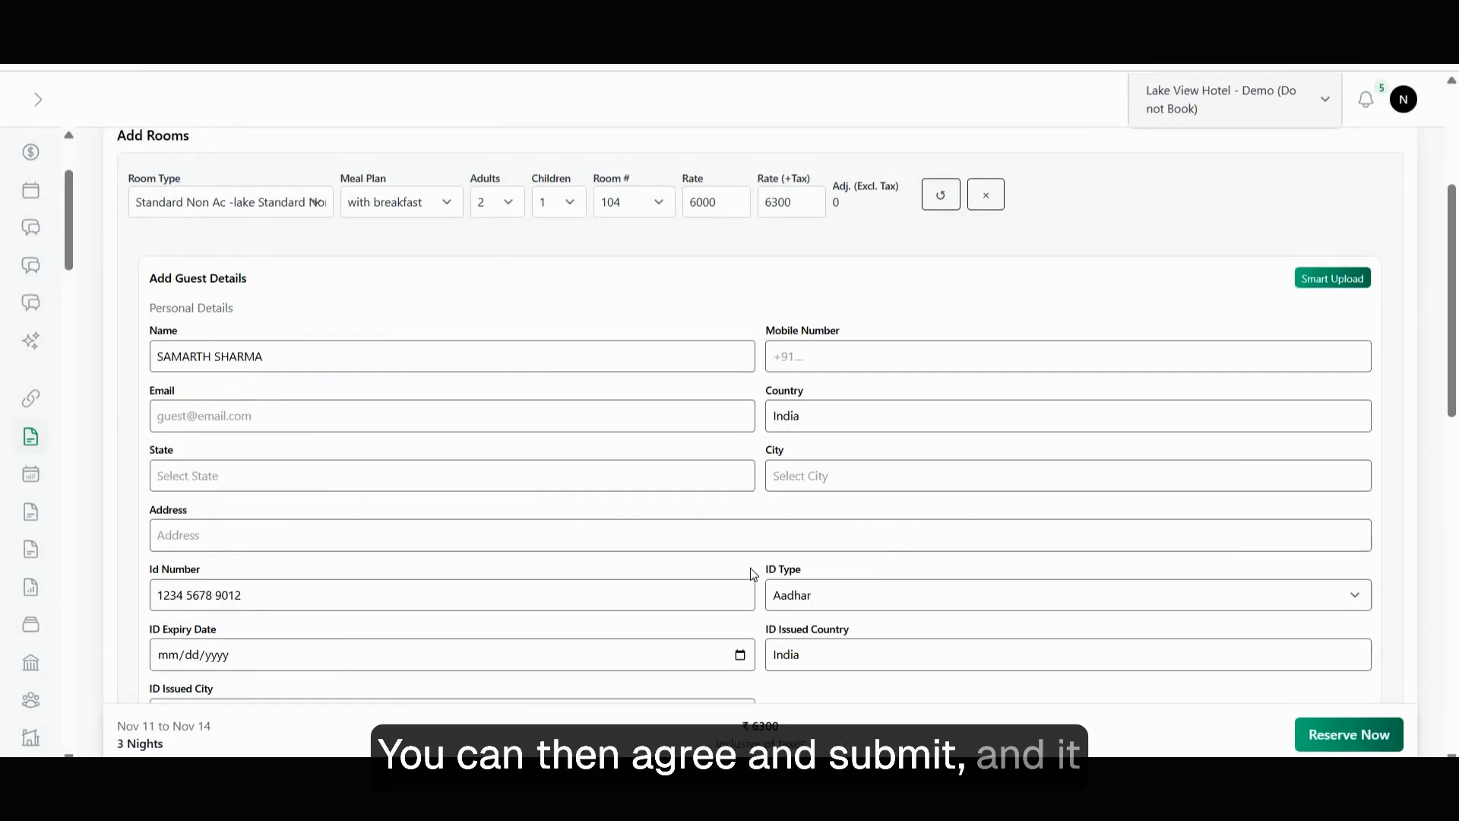
{"action": "scroll", "coordinate": [750, 568], "scroll_direction": "down", "scroll_amount": 8}
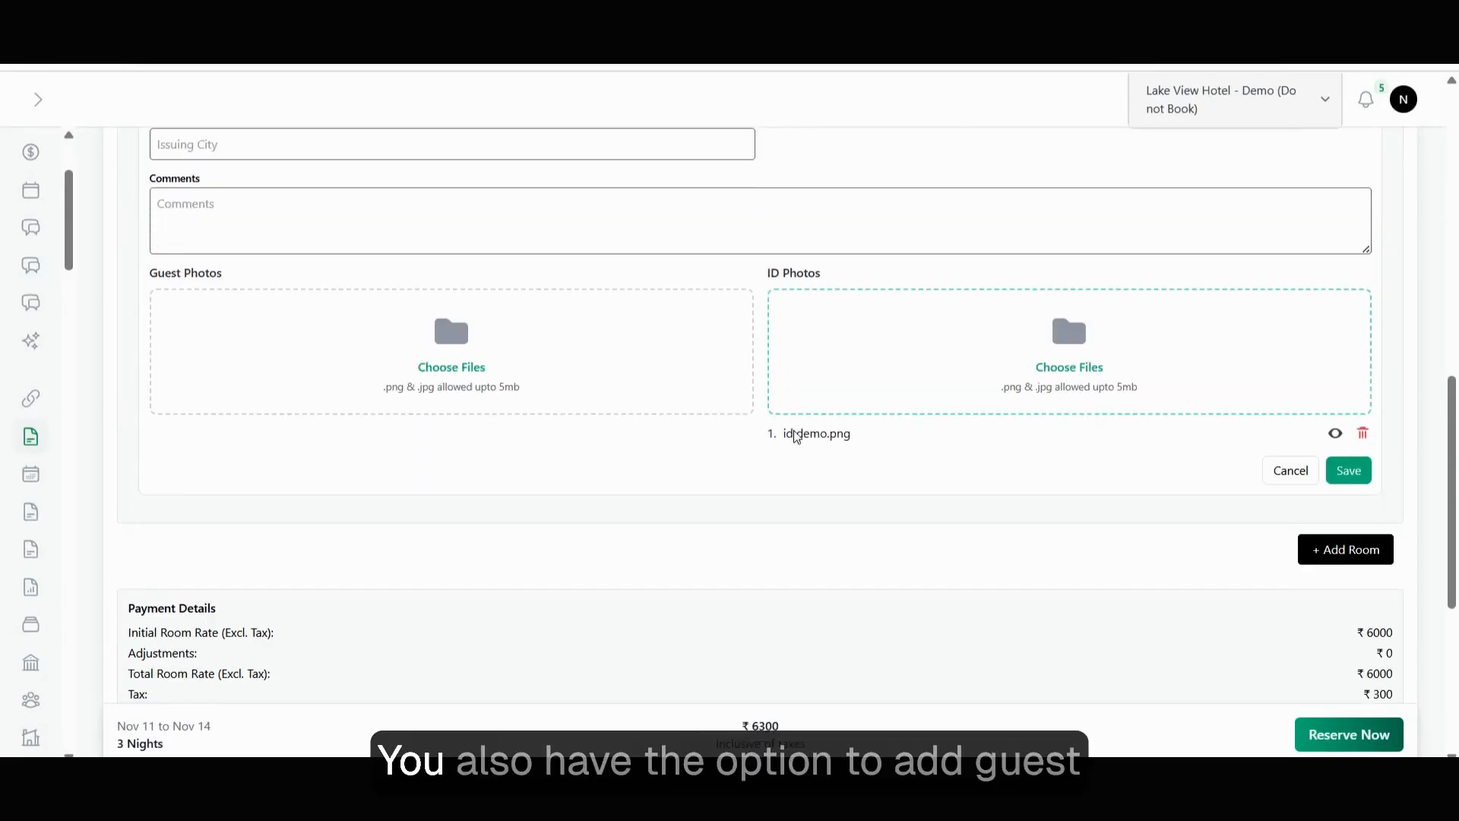
{"action": "left_click", "coordinate": [1335, 433]}
{"action": "left_click", "coordinate": [1304, 469]}
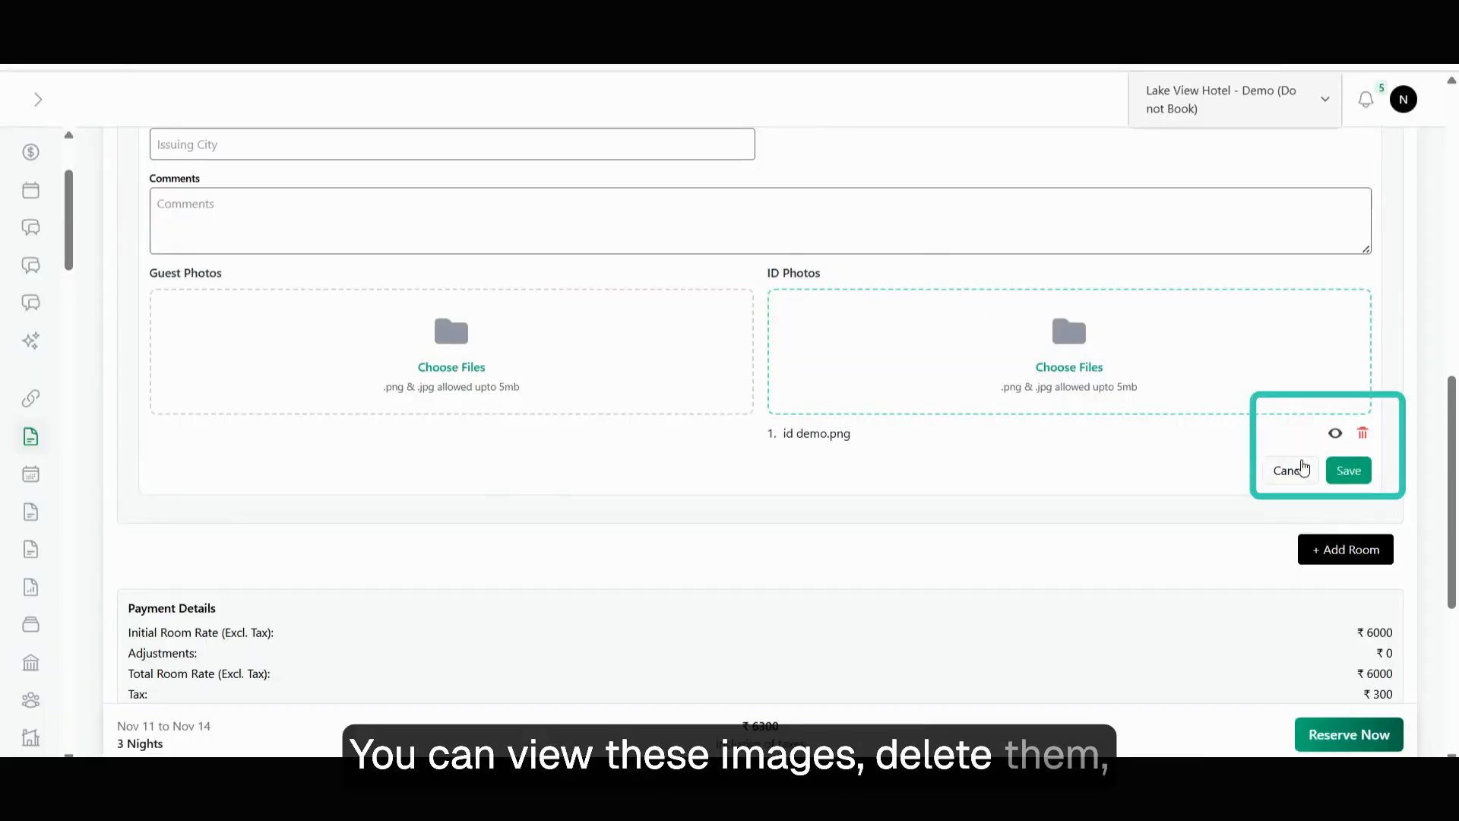
{"action": "left_click", "coordinate": [1352, 479]}
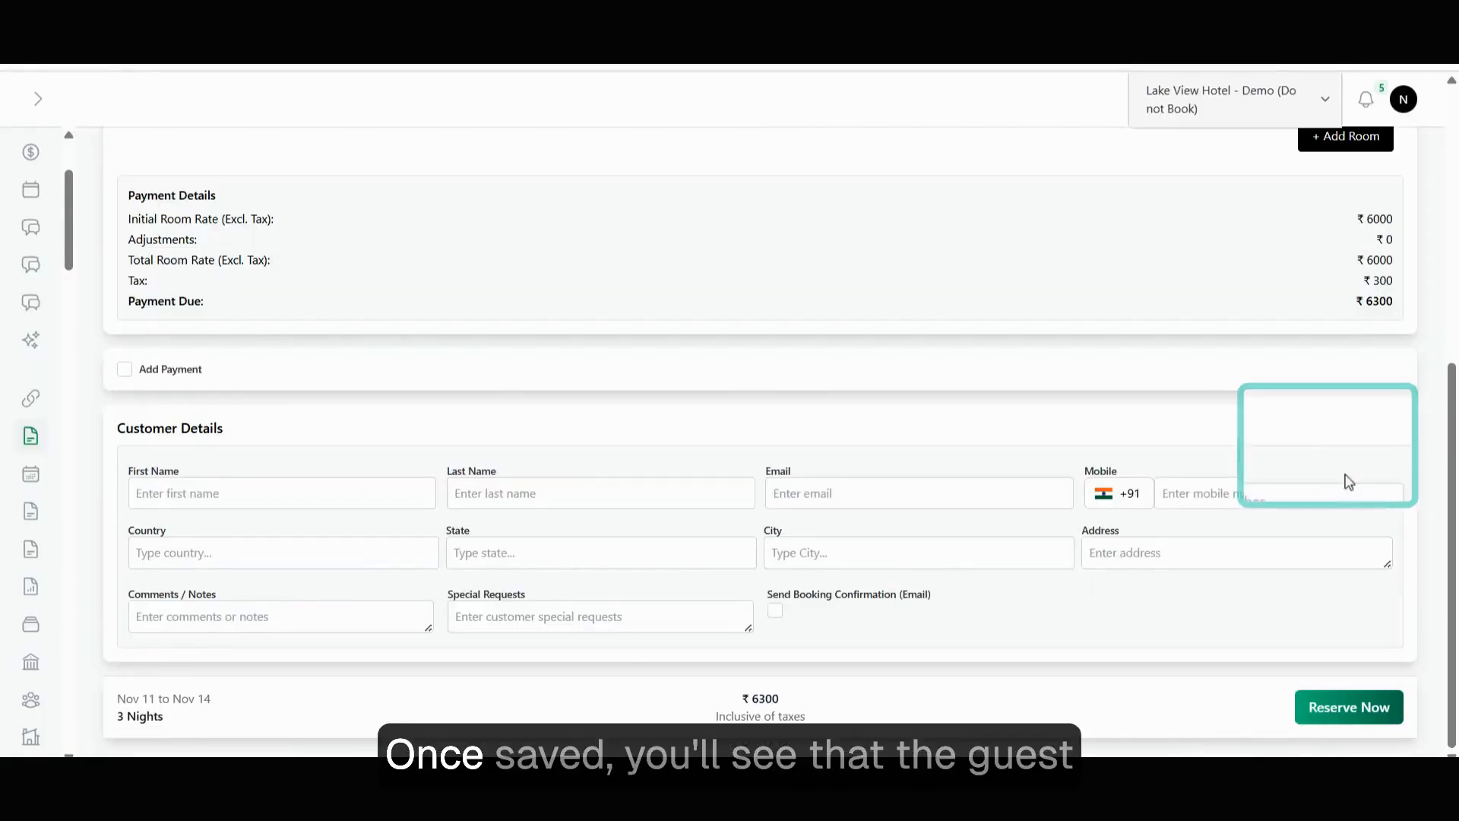
{"action": "scroll", "coordinate": [673, 423], "scroll_direction": "up", "scroll_amount": 4}
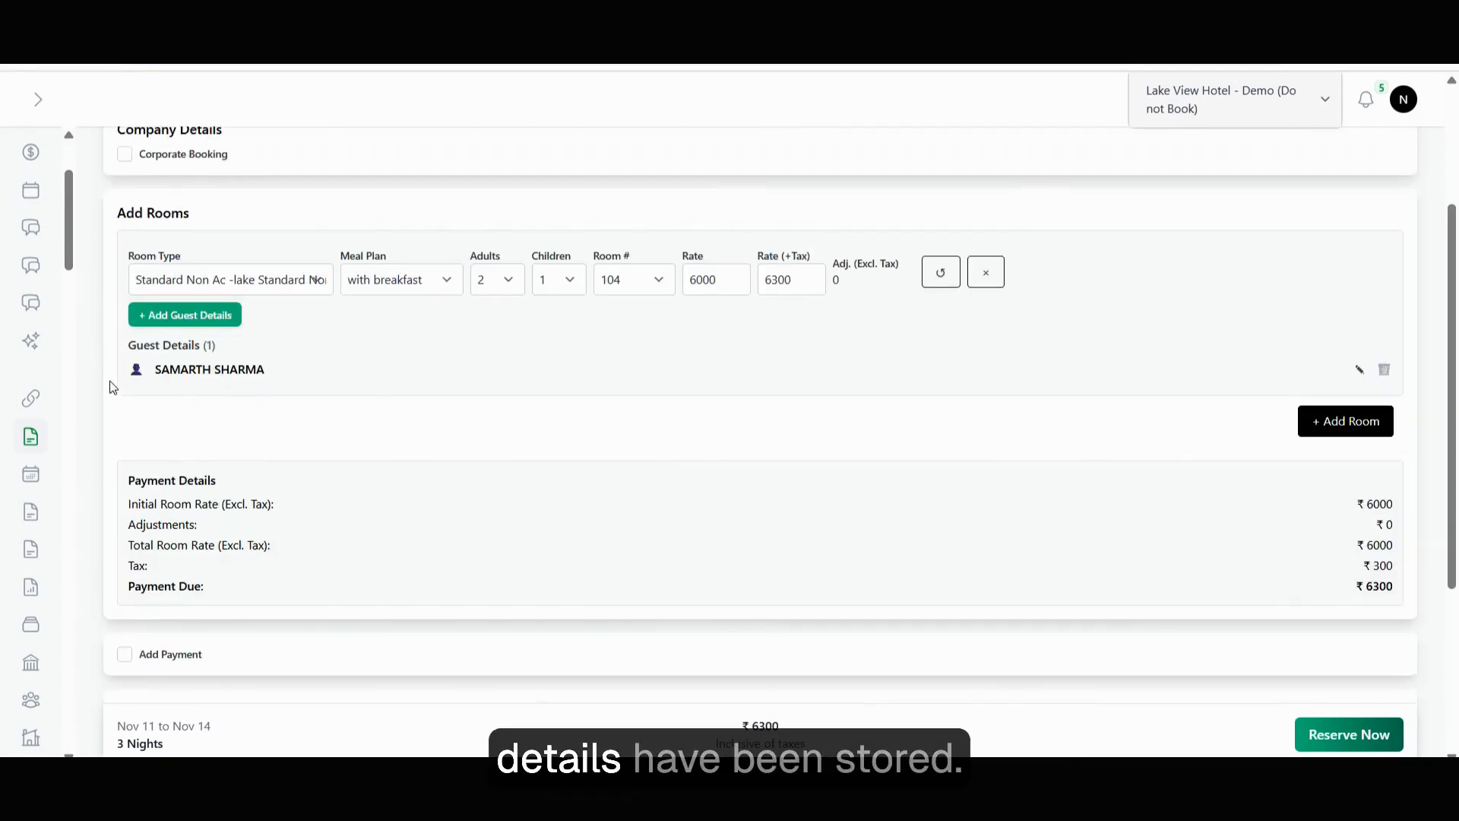
{"action": "scroll", "coordinate": [247, 388], "scroll_direction": "down", "scroll_amount": 3}
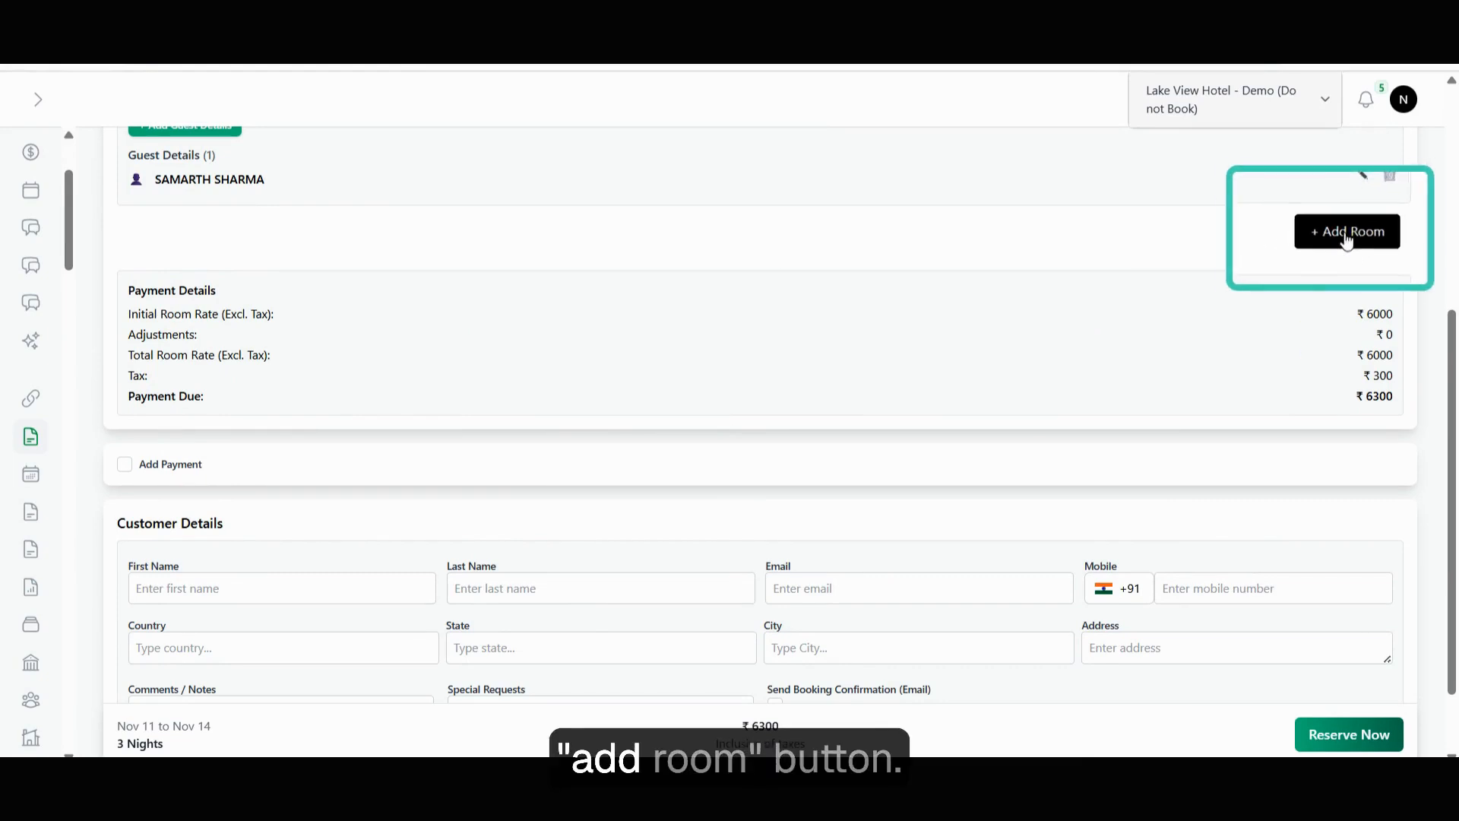
Add a second Standard Non Ac room with breakfast and start its guest details.
{"action": "scroll", "coordinate": [633, 403], "scroll_direction": "up", "scroll_amount": 4}
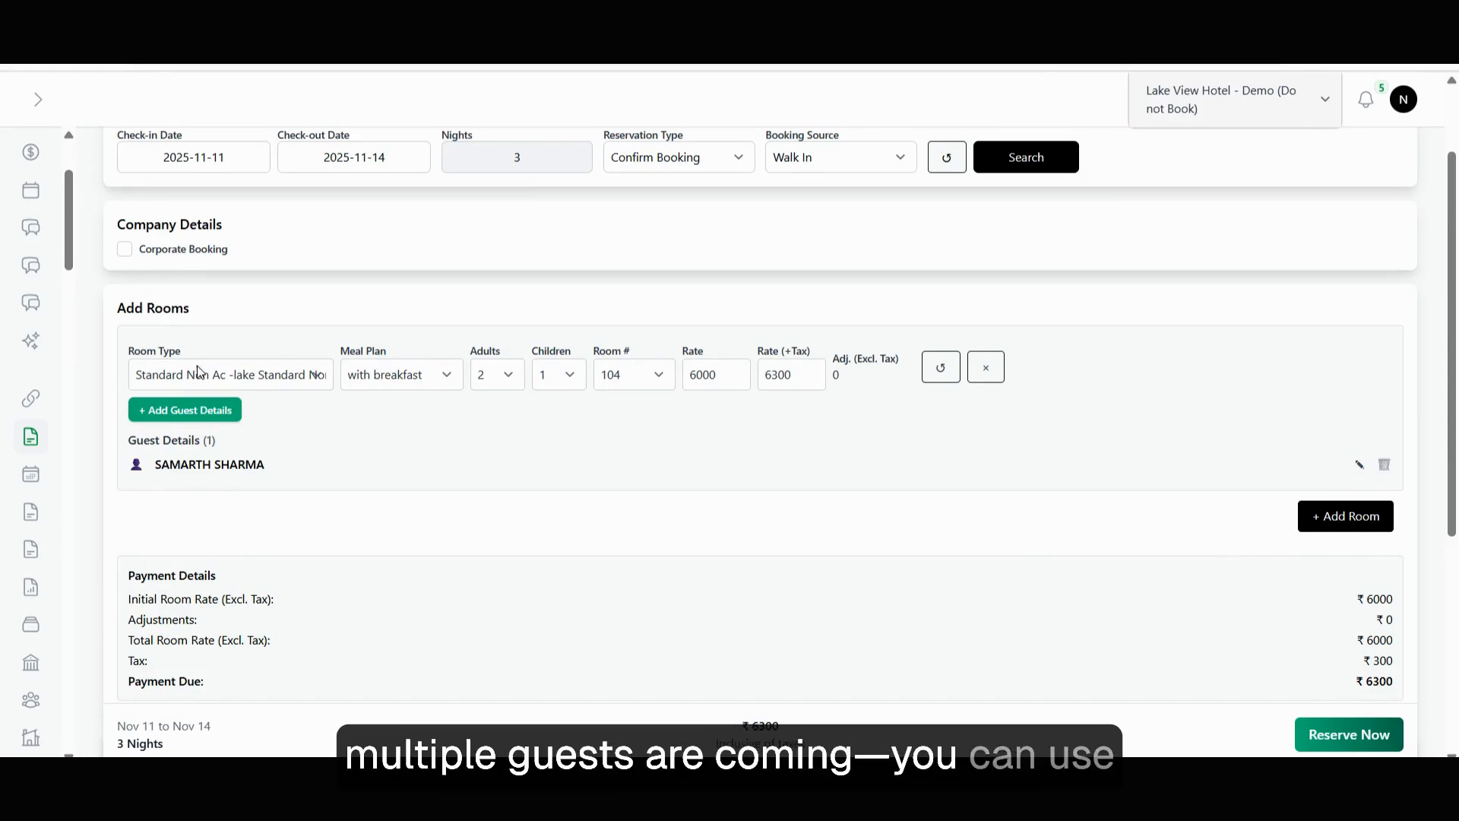
{"action": "left_click", "coordinate": [1345, 516]}
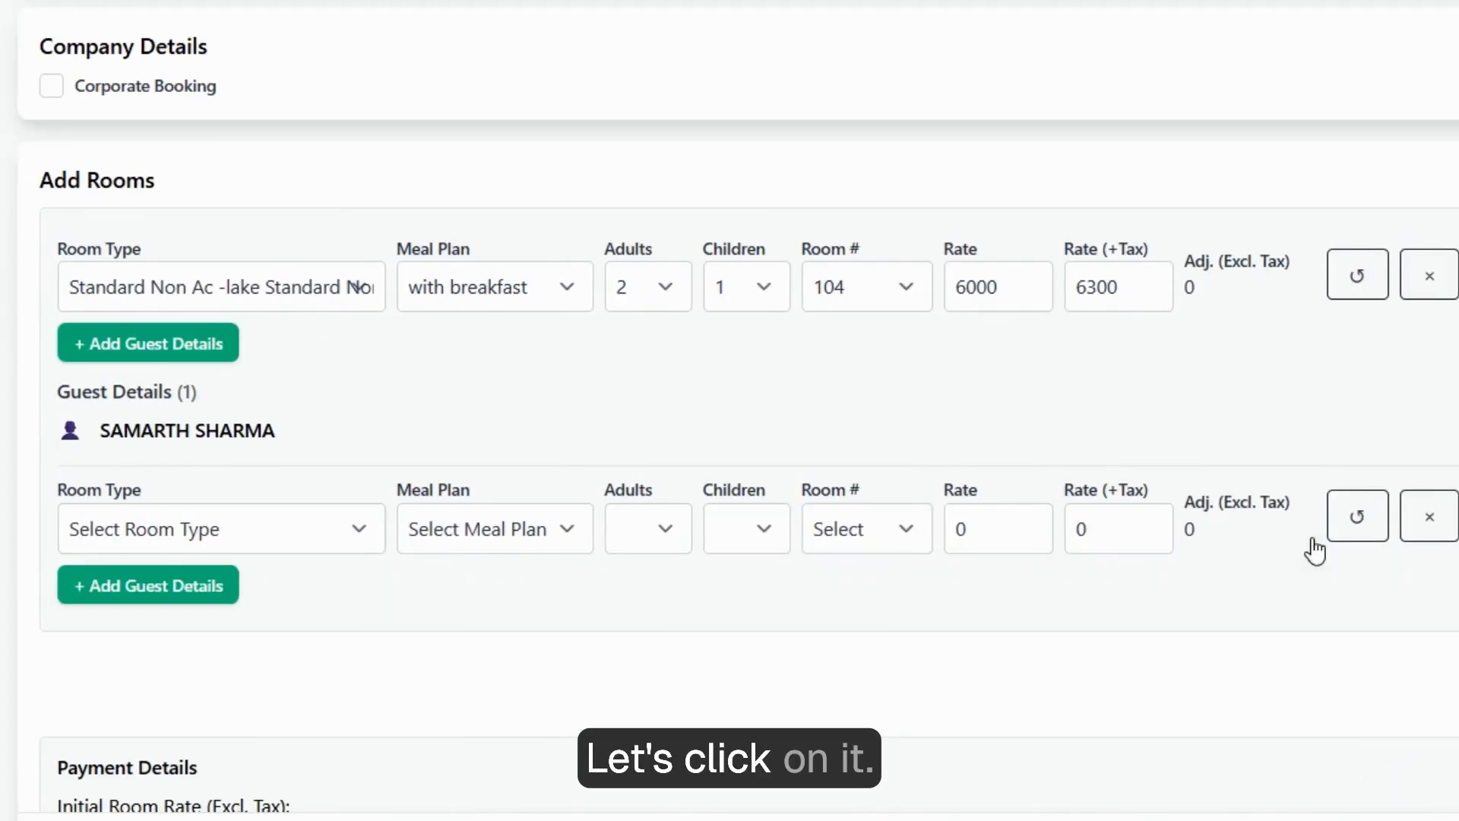
{"action": "left_click", "coordinate": [243, 532]}
{"action": "left_click", "coordinate": [250, 689]}
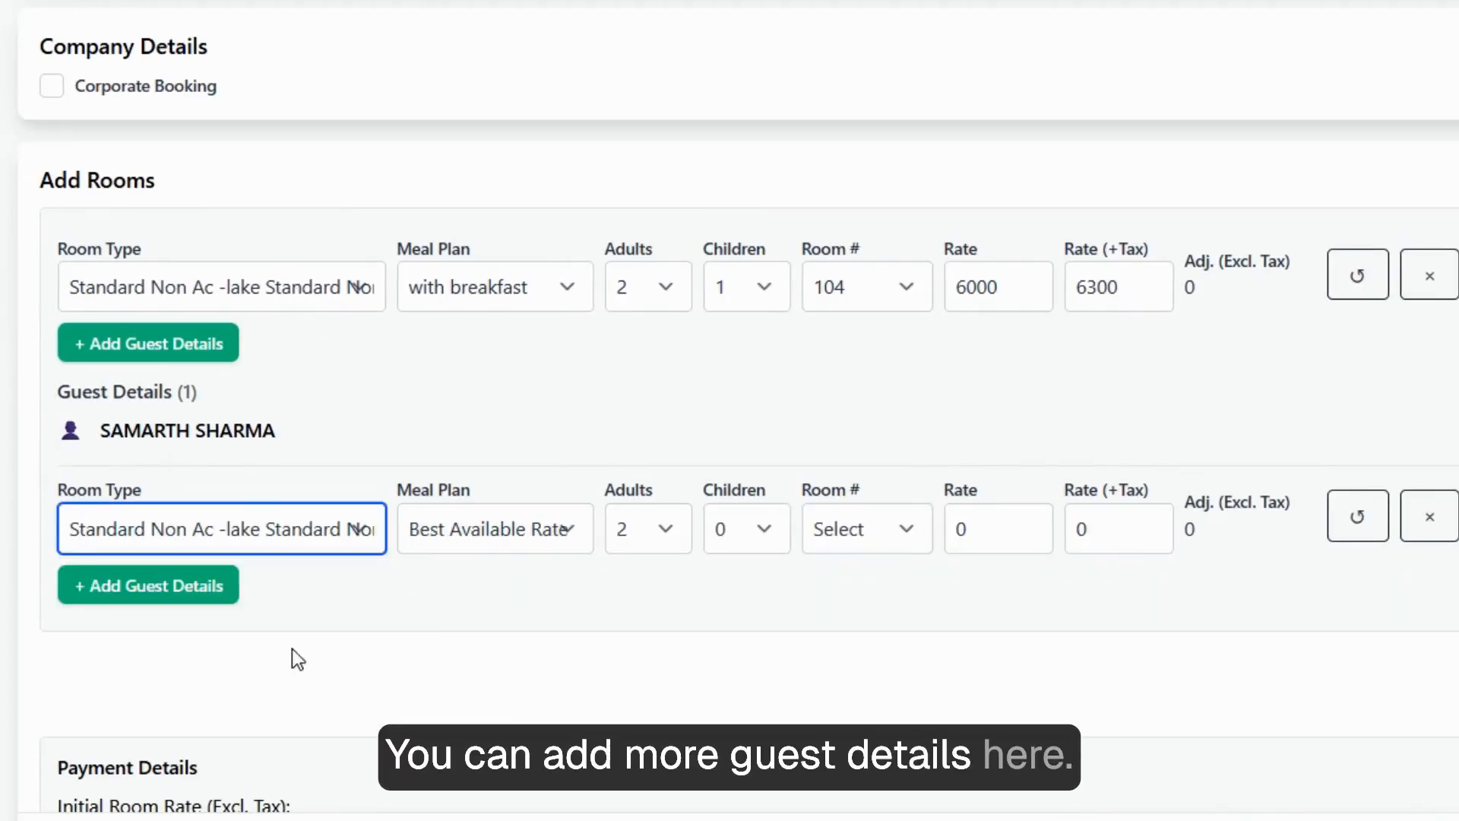
{"action": "left_click", "coordinate": [502, 529]}
{"action": "left_click", "coordinate": [509, 660]}
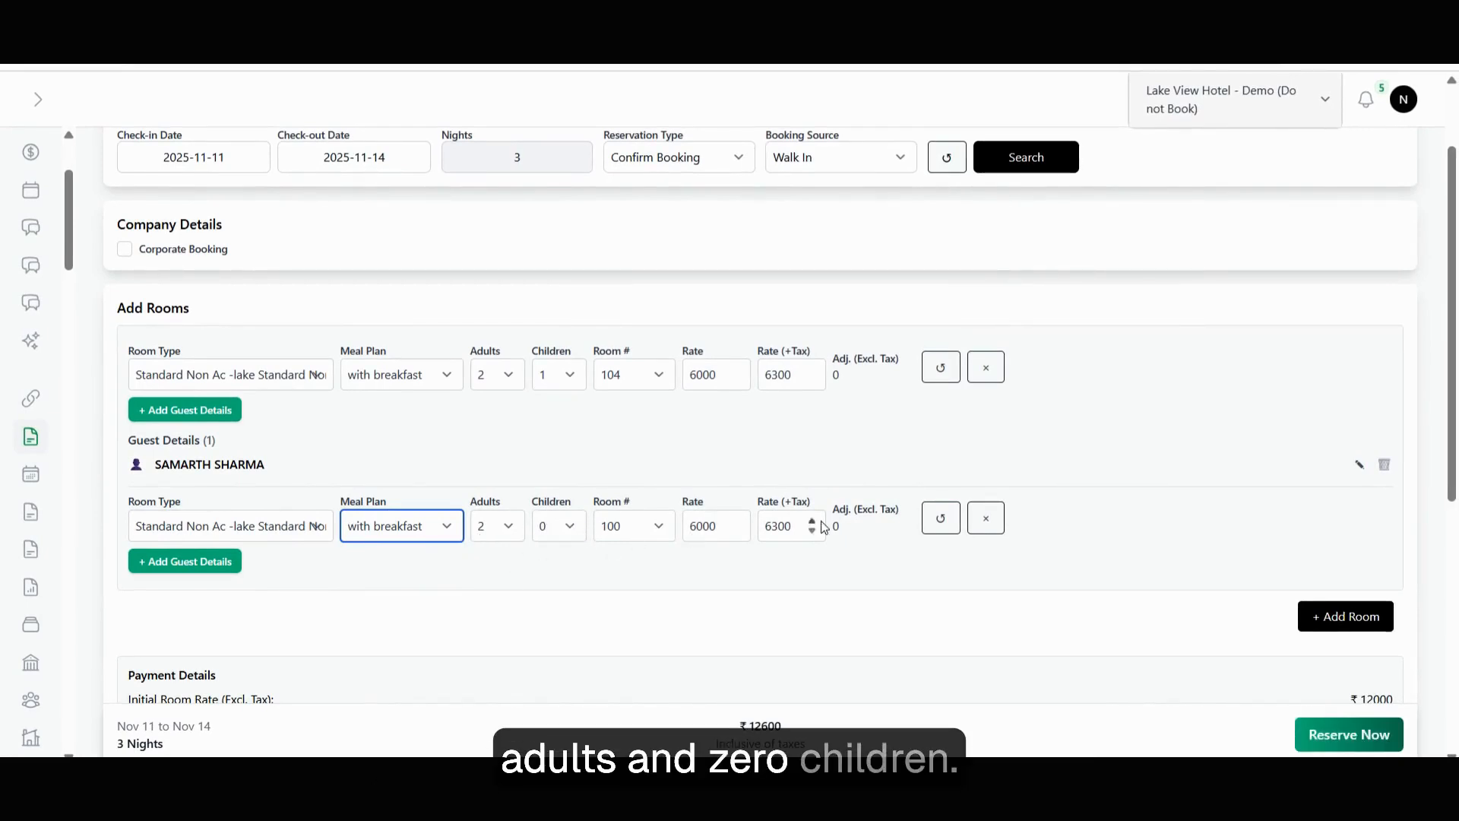
{"action": "left_click", "coordinate": [185, 561]}
Enter the second guest's name and save room 100's guest details.
{"action": "left_click", "coordinate": [247, 298]}
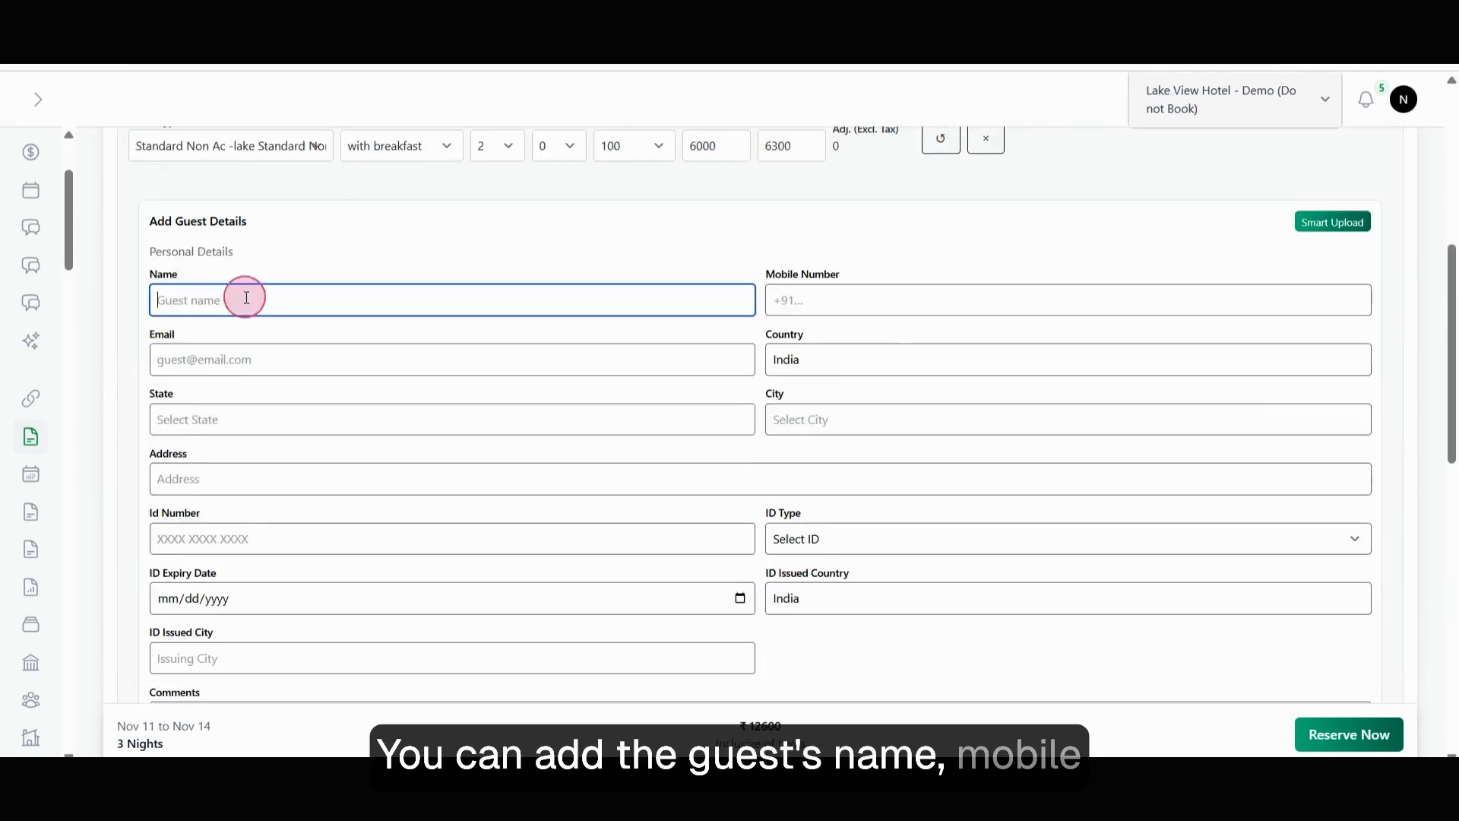
{"action": "type", "text": "johns"}
{"action": "left_click", "coordinate": [985, 312]}
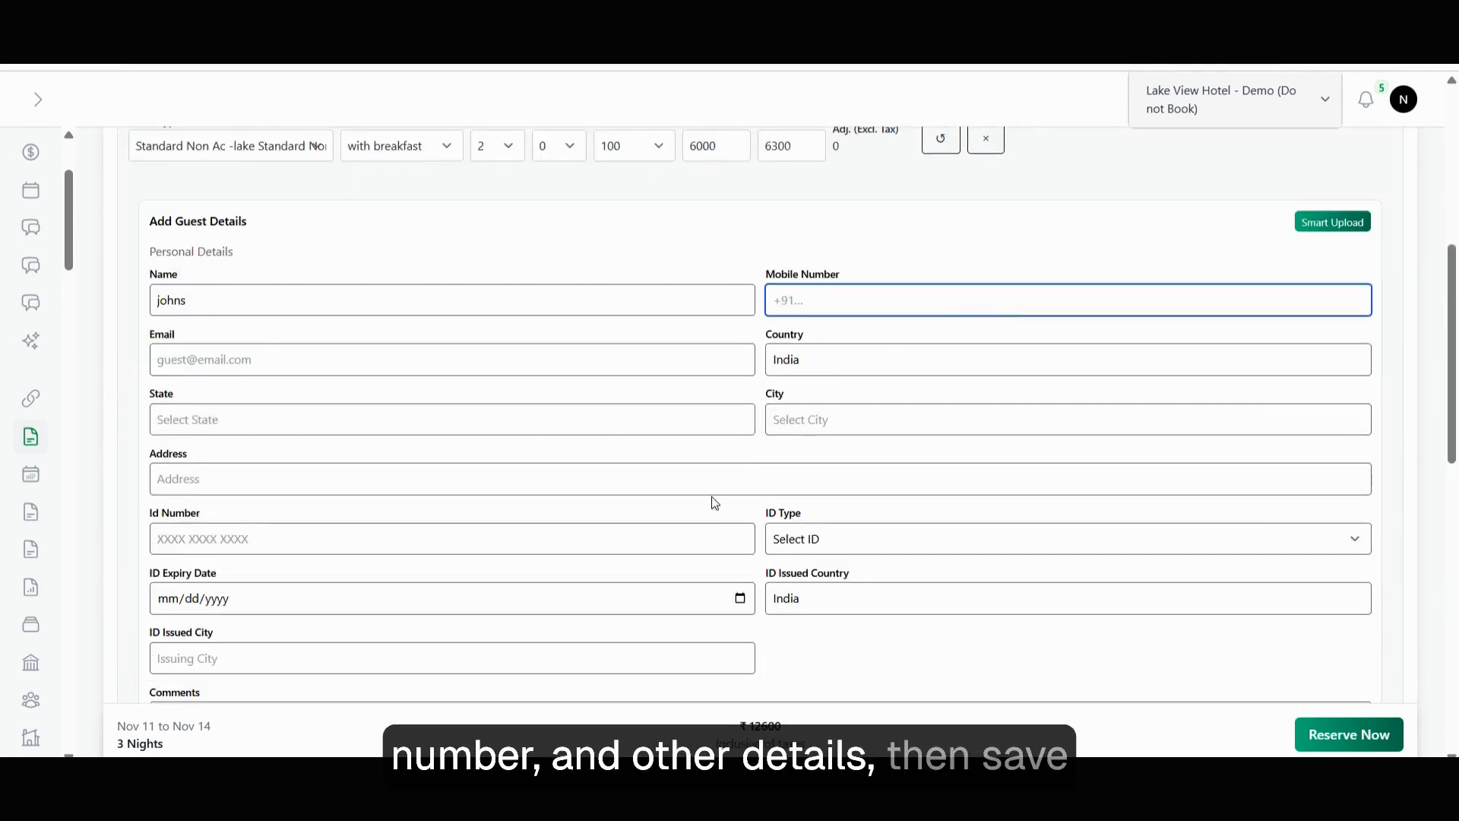
{"action": "scroll", "coordinate": [449, 618], "scroll_direction": "down", "scroll_amount": 7}
{"action": "left_click", "coordinate": [1342, 479]}
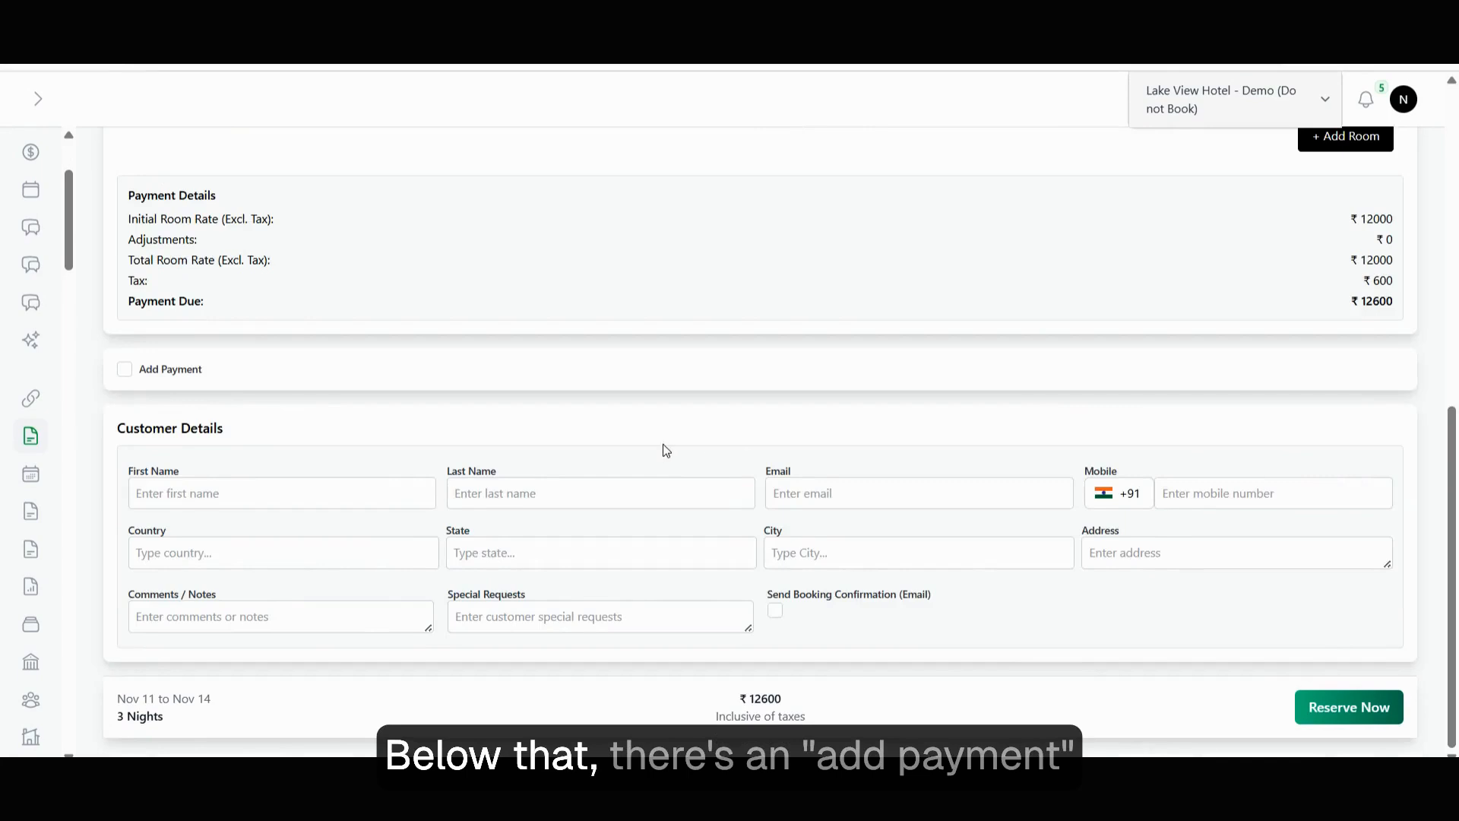
{"action": "scroll", "coordinate": [413, 449], "scroll_direction": "up", "scroll_amount": 4}
{"action": "scroll", "coordinate": [304, 494], "scroll_direction": "down", "scroll_amount": 1}
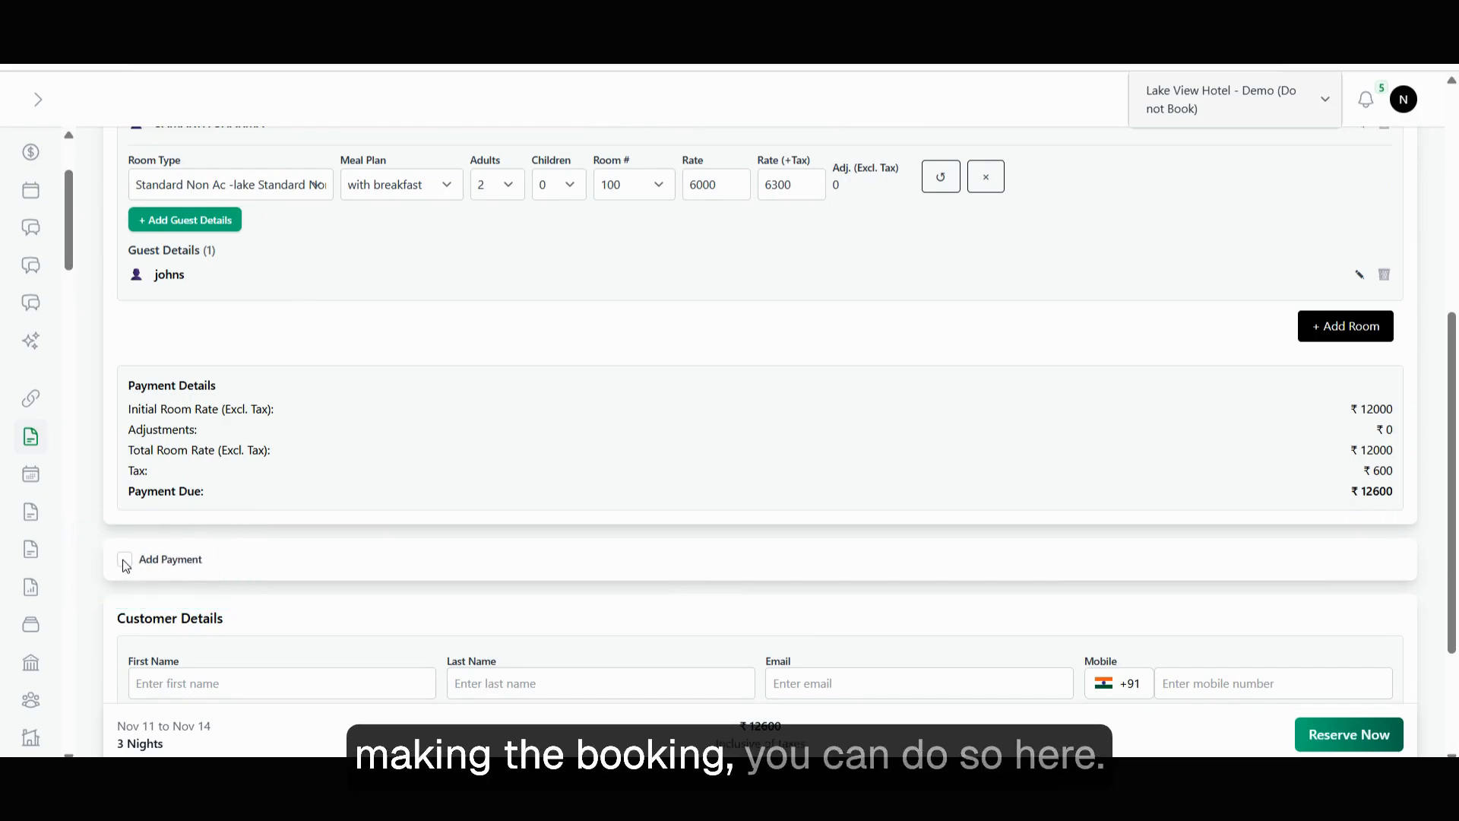
Record a ₹6000 advance payment by Online Payment with reference 'advance'.
{"action": "left_click", "coordinate": [125, 563]}
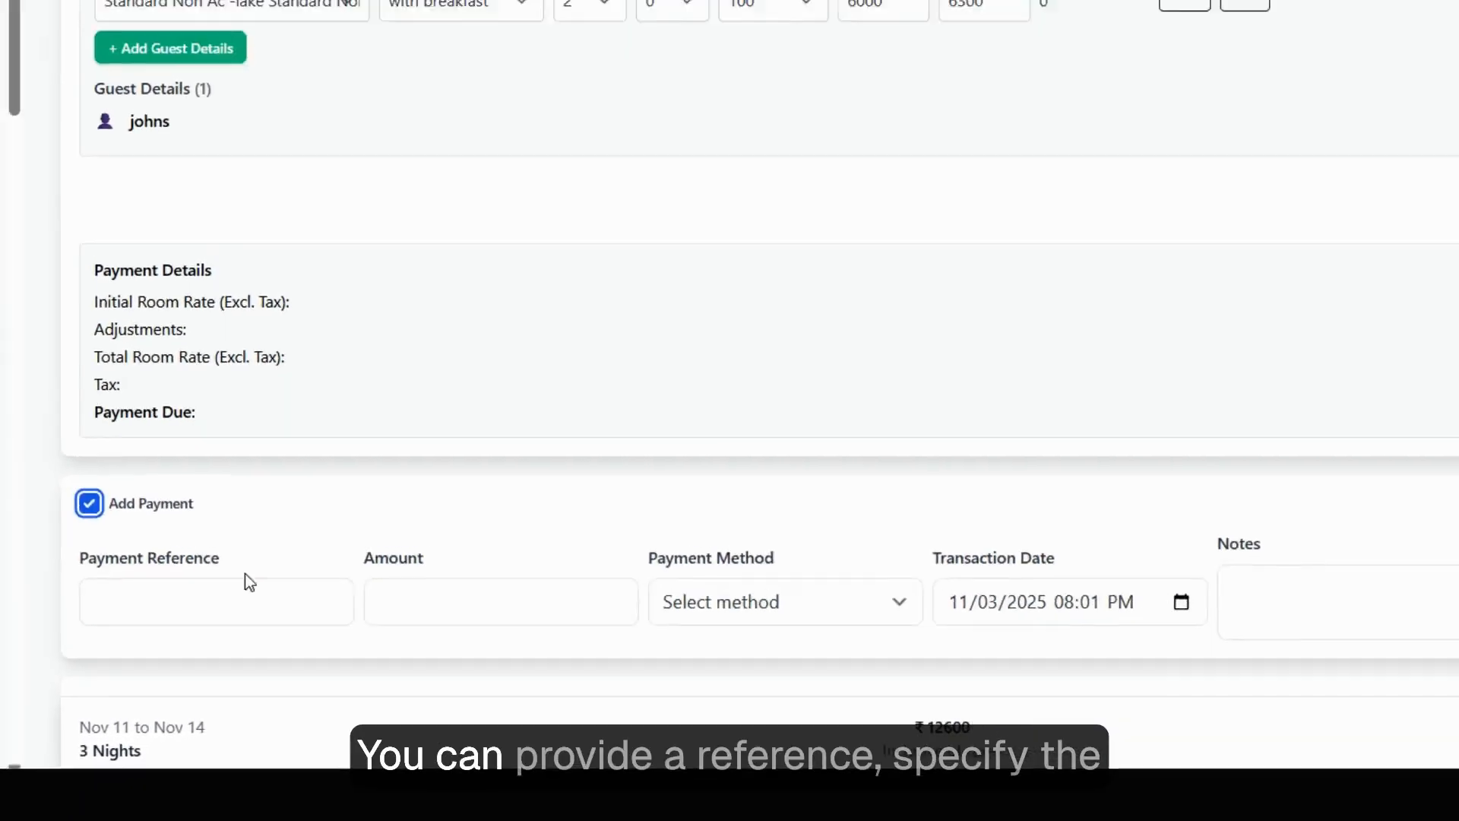
{"action": "left_click", "coordinate": [261, 634]}
{"action": "left_click", "coordinate": [251, 477]}
{"action": "left_click", "coordinate": [444, 635]}
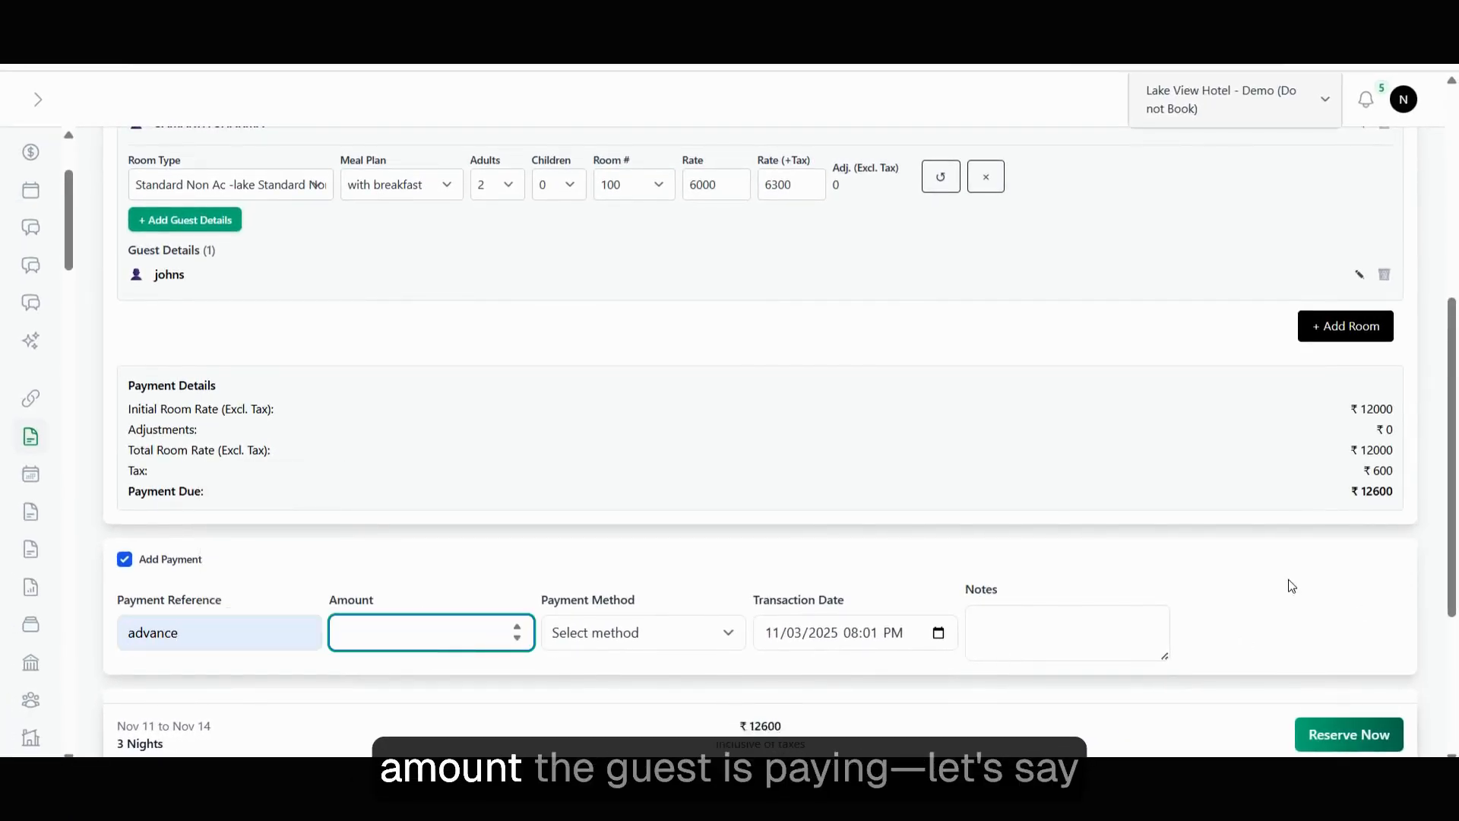
{"action": "type", "text": "6000"}
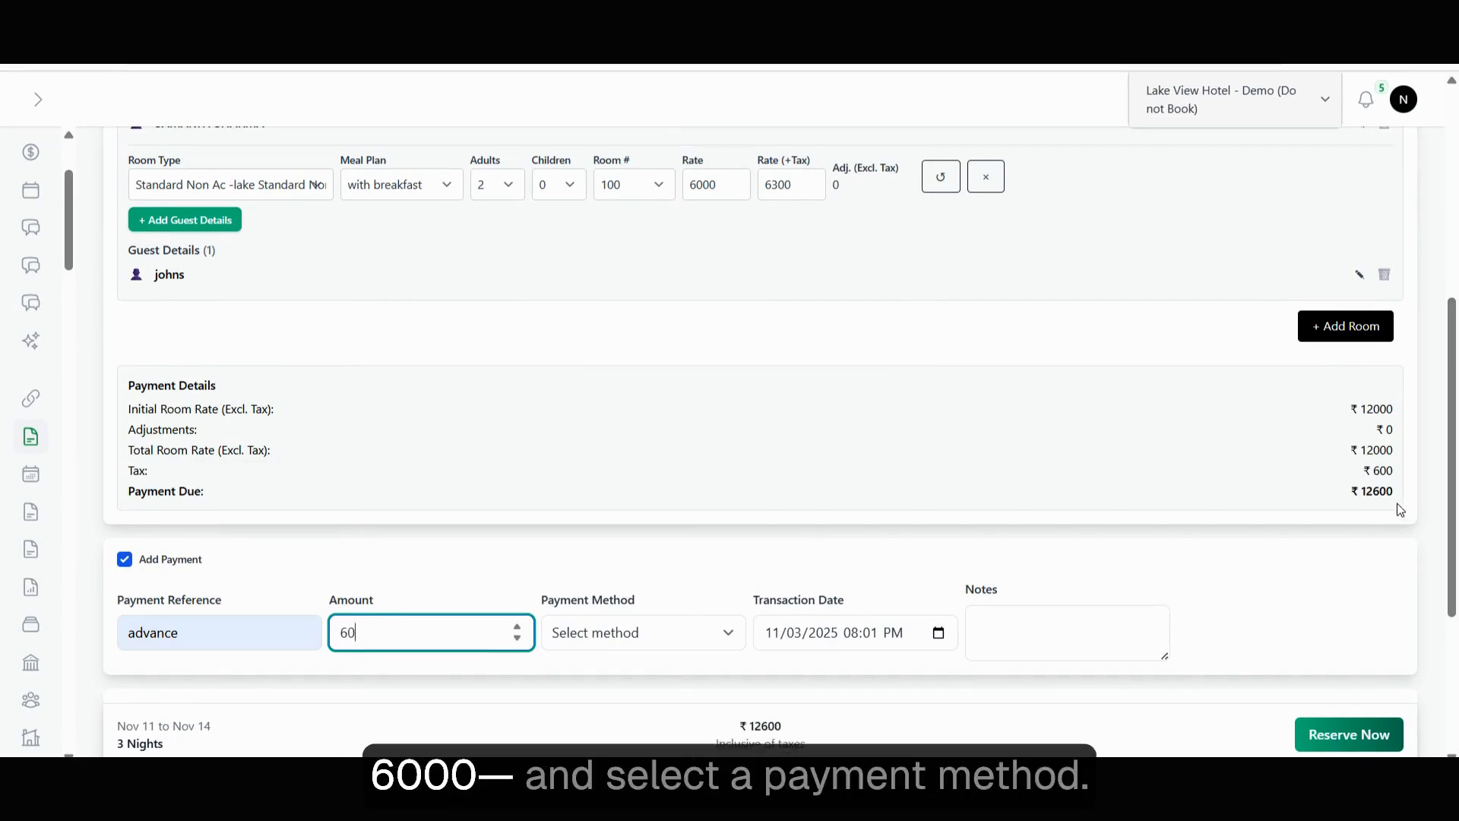
{"action": "left_click", "coordinate": [672, 631]}
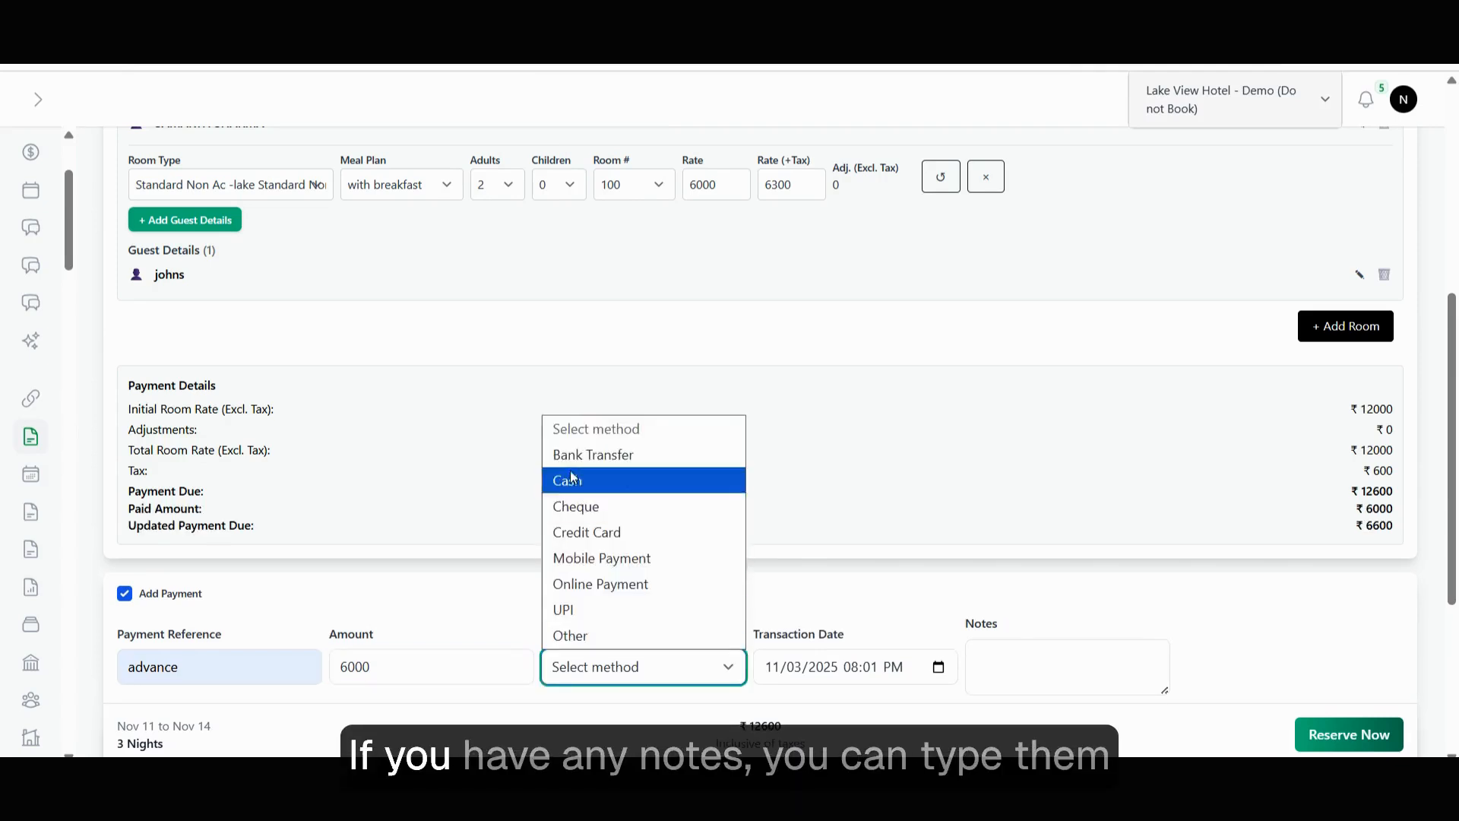
{"action": "left_click", "coordinate": [583, 583]}
Add a short note to the advance payment.
{"action": "left_click", "coordinate": [1079, 671]}
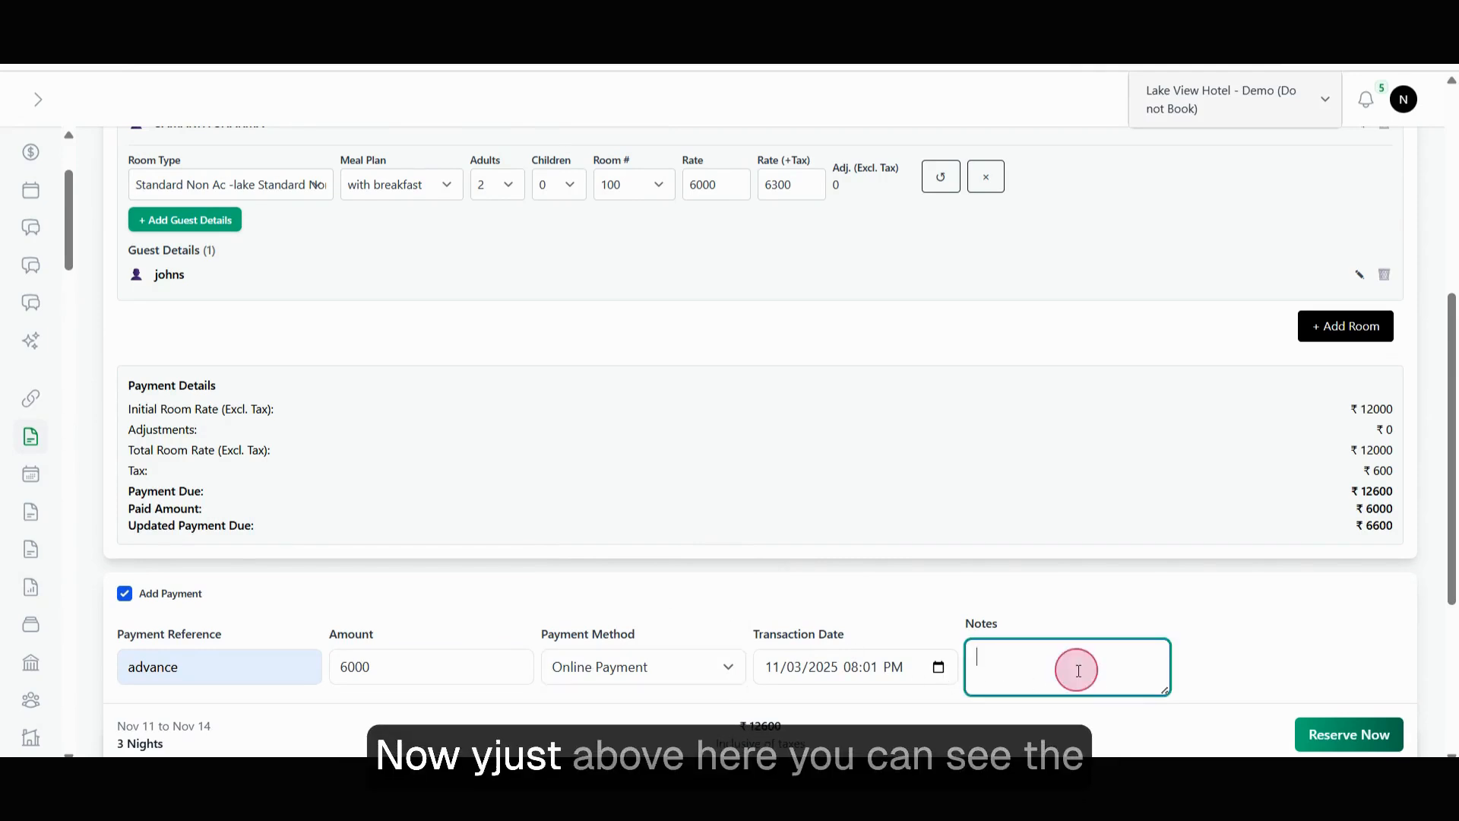
{"action": "type", "text": "niote"}
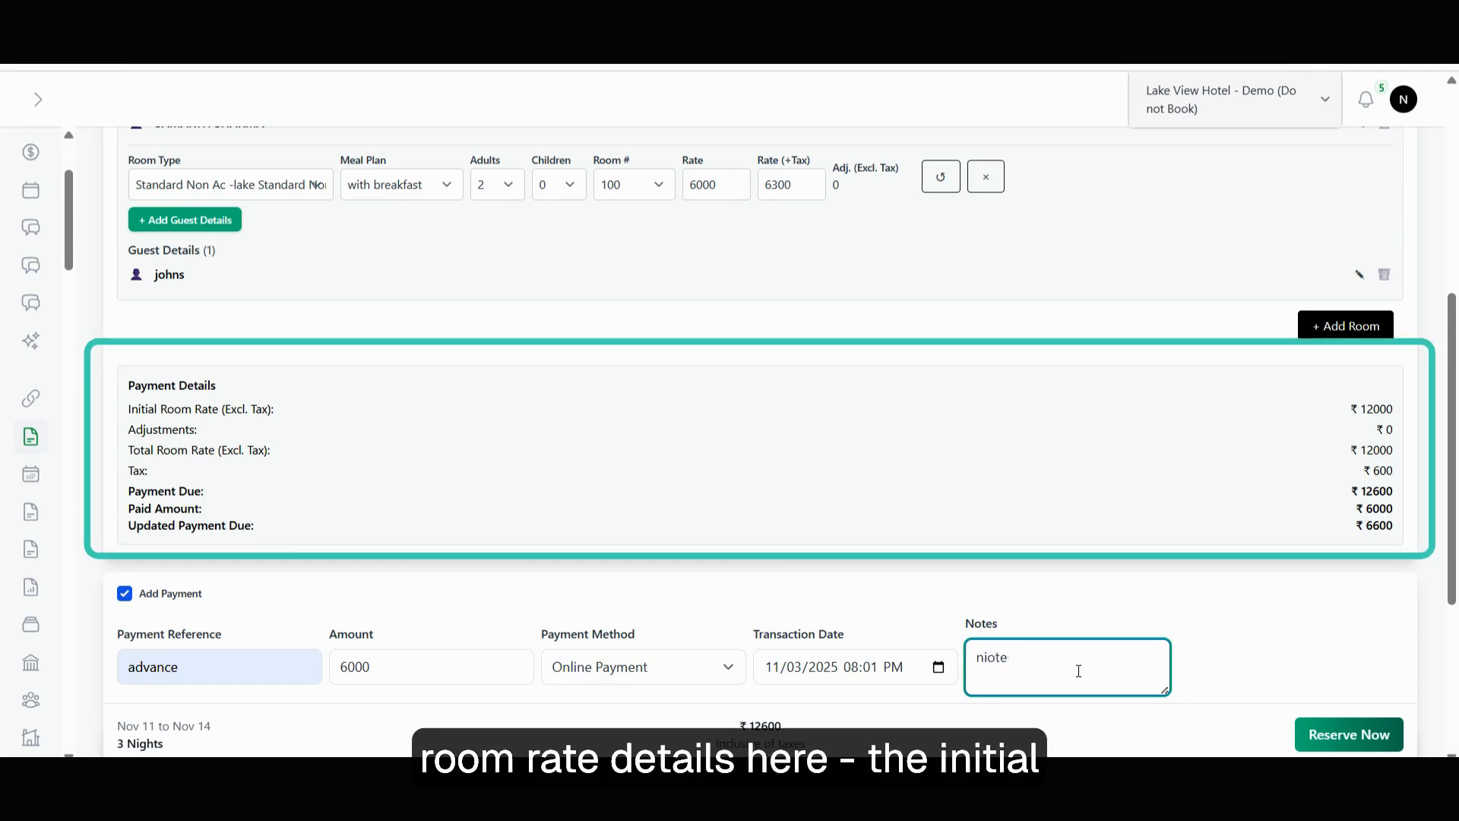
{"action": "key", "text": "BackSpace"}
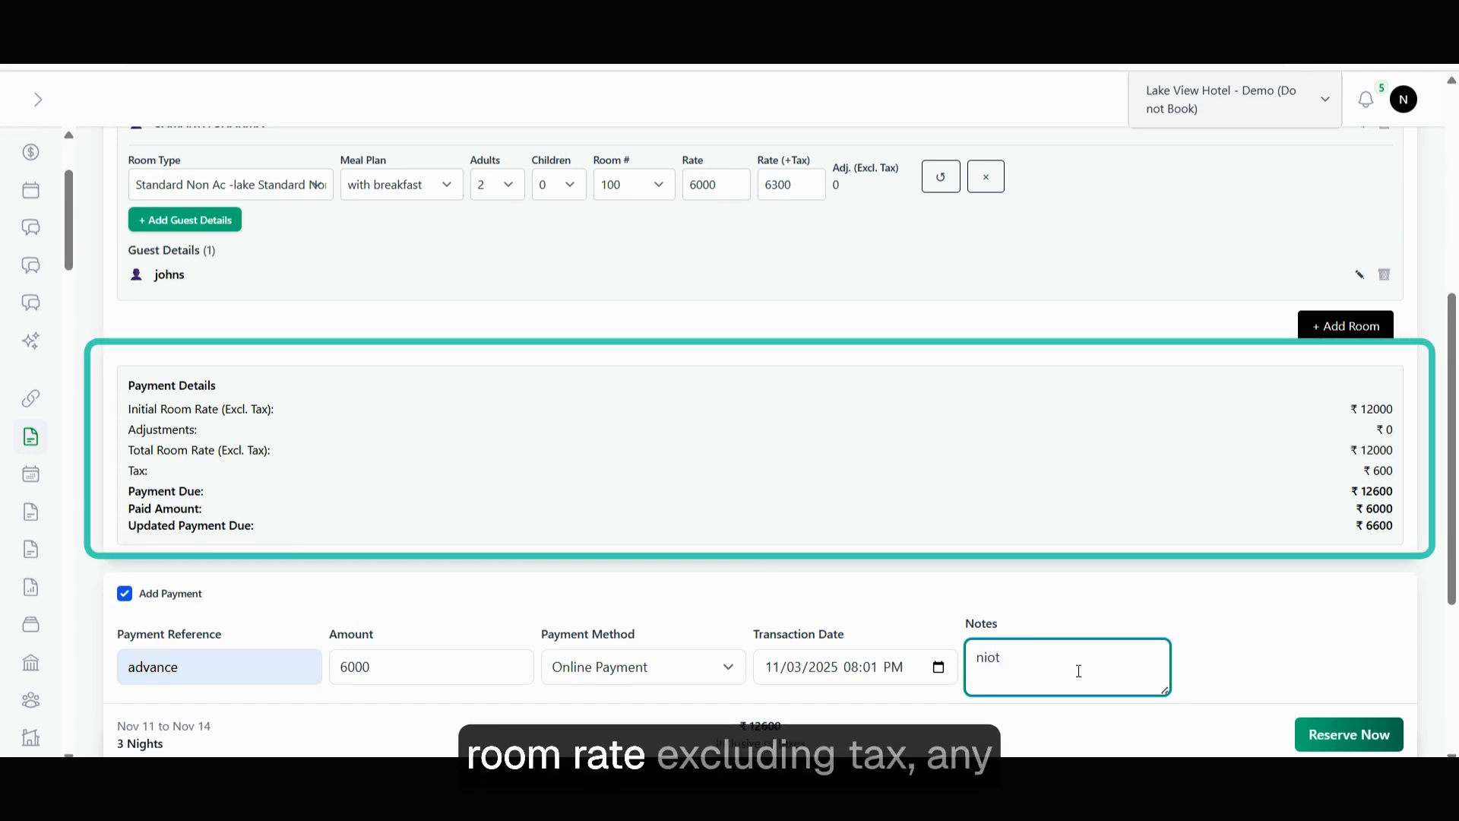
{"action": "type", "text": "tes"}
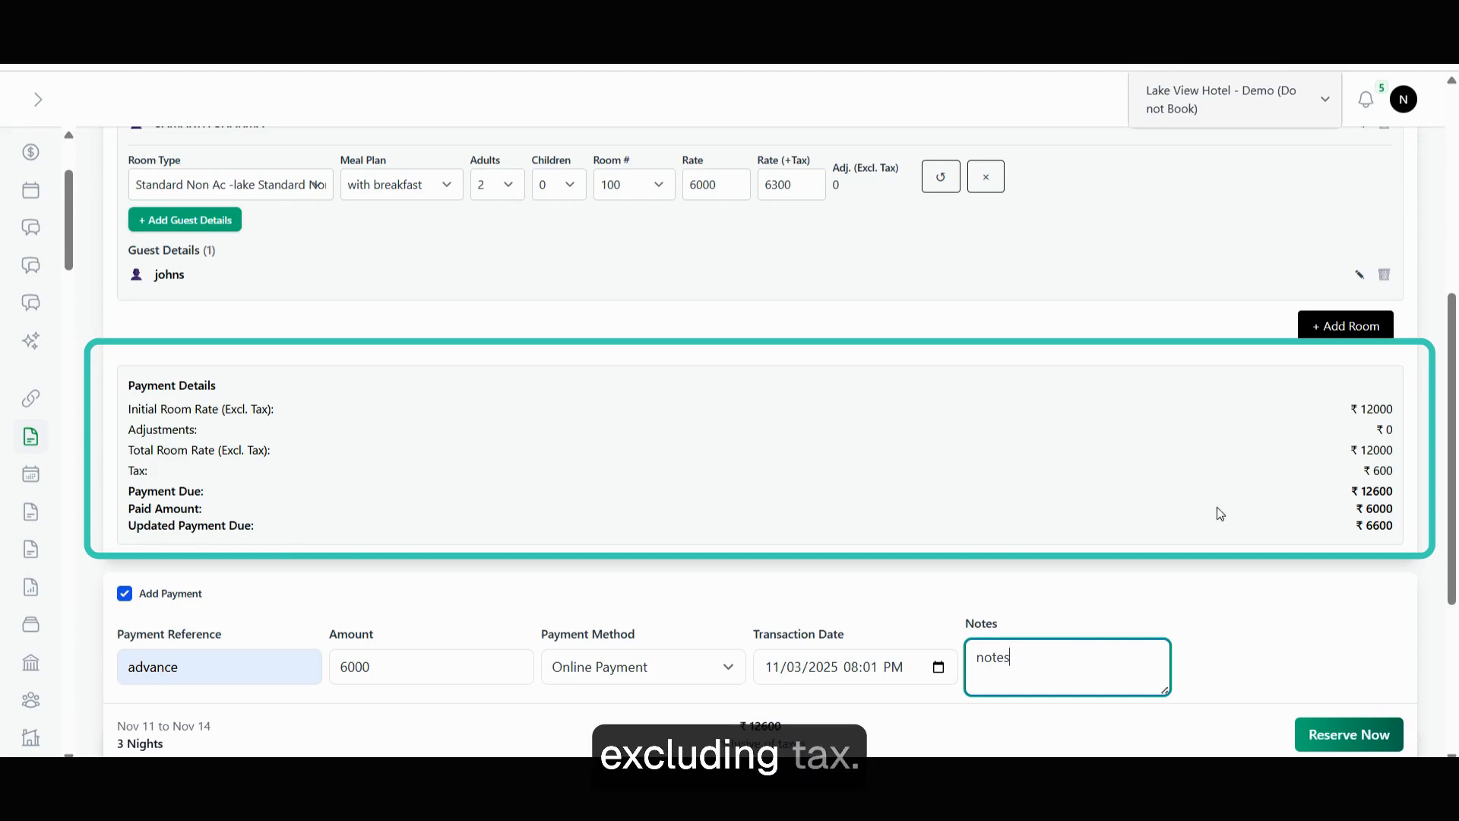
{"action": "left_click", "coordinate": [1361, 560]}
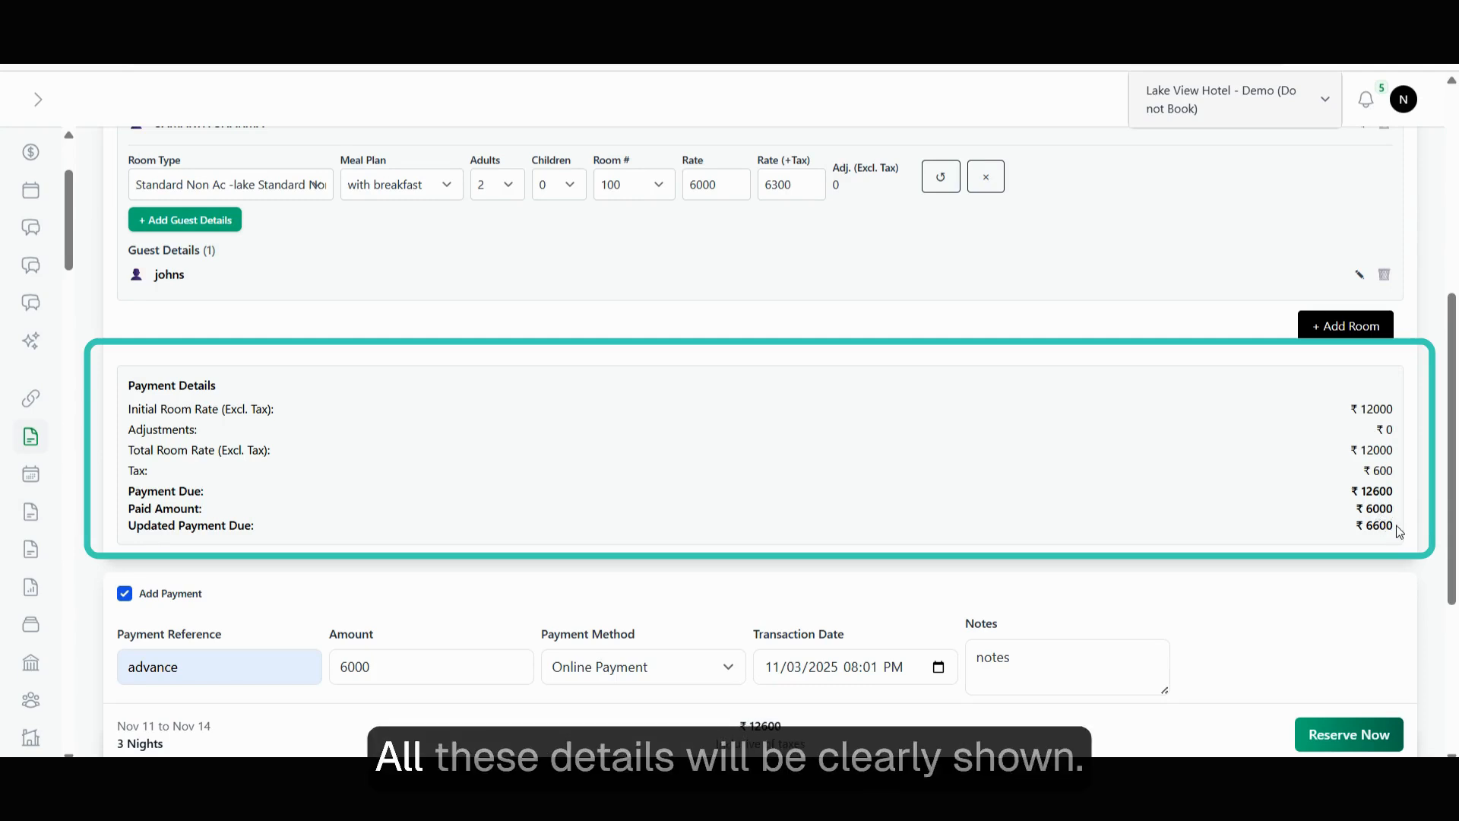
{"action": "scroll", "coordinate": [1216, 532], "scroll_direction": "down", "scroll_amount": 4}
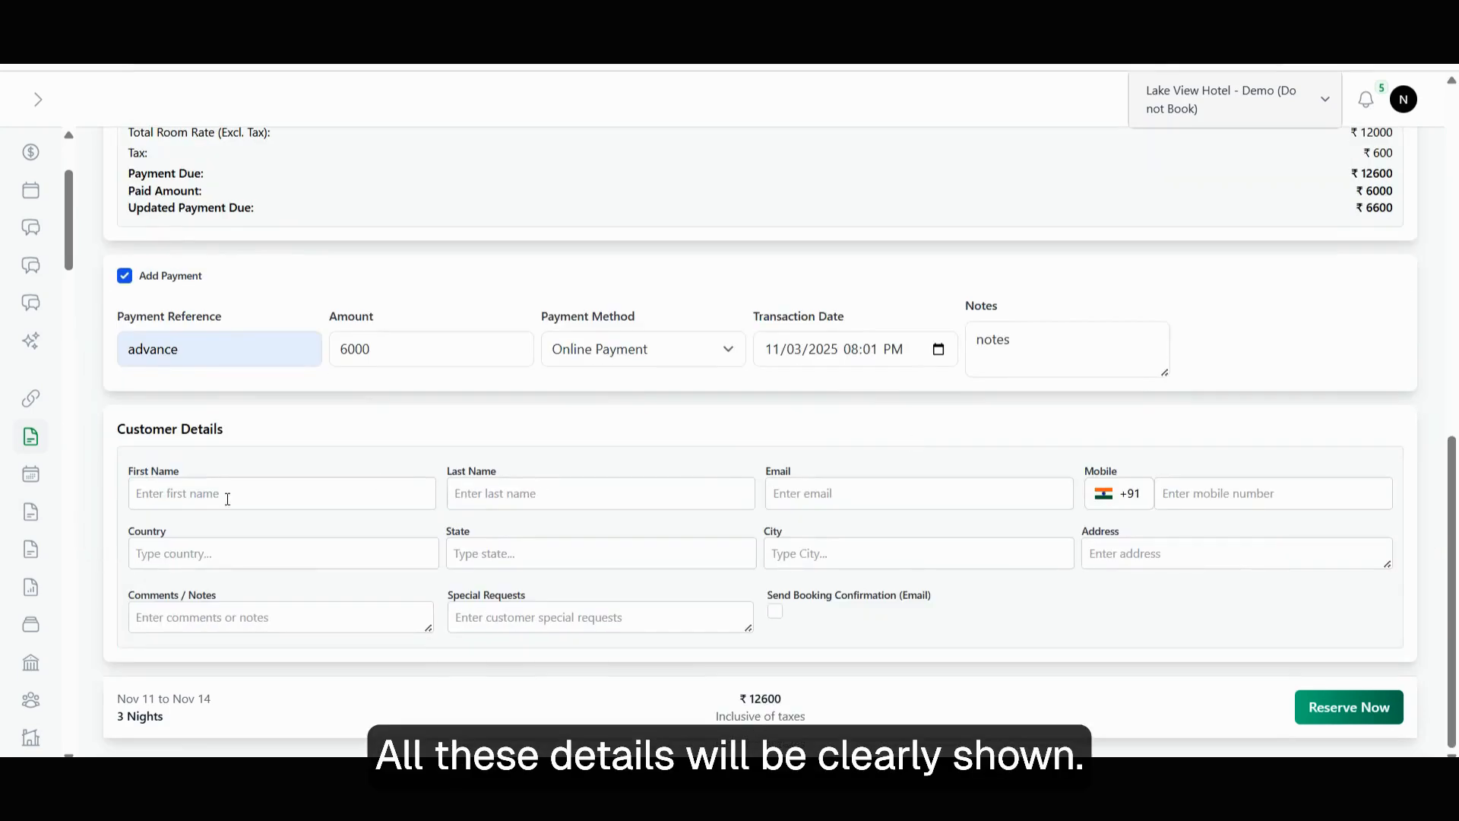
Fill in the customer's first name, mobile and email, enable email confirmation, and reserve the booking.
{"action": "left_click", "coordinate": [226, 498]}
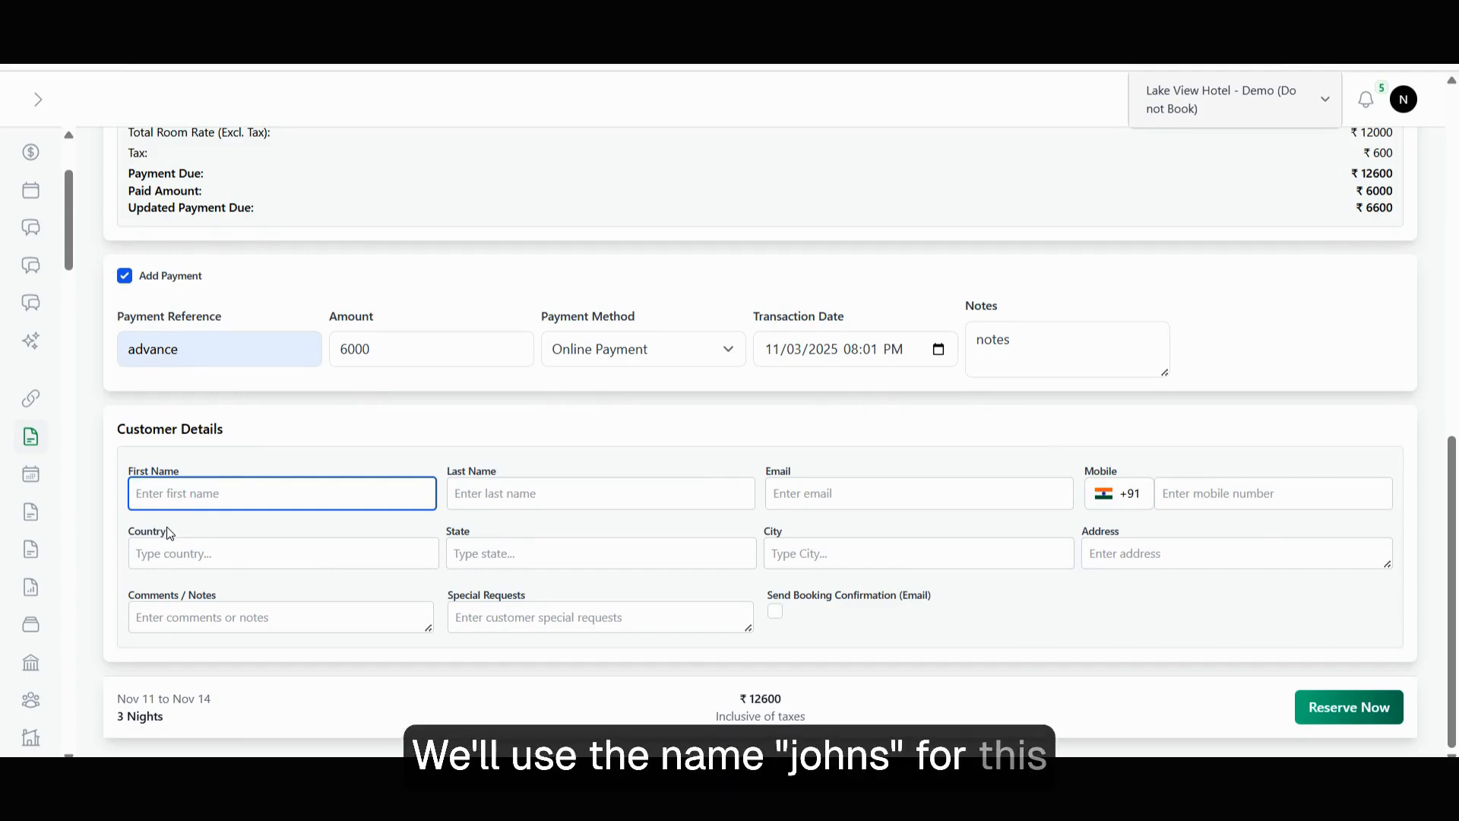
{"action": "type", "text": "johns"}
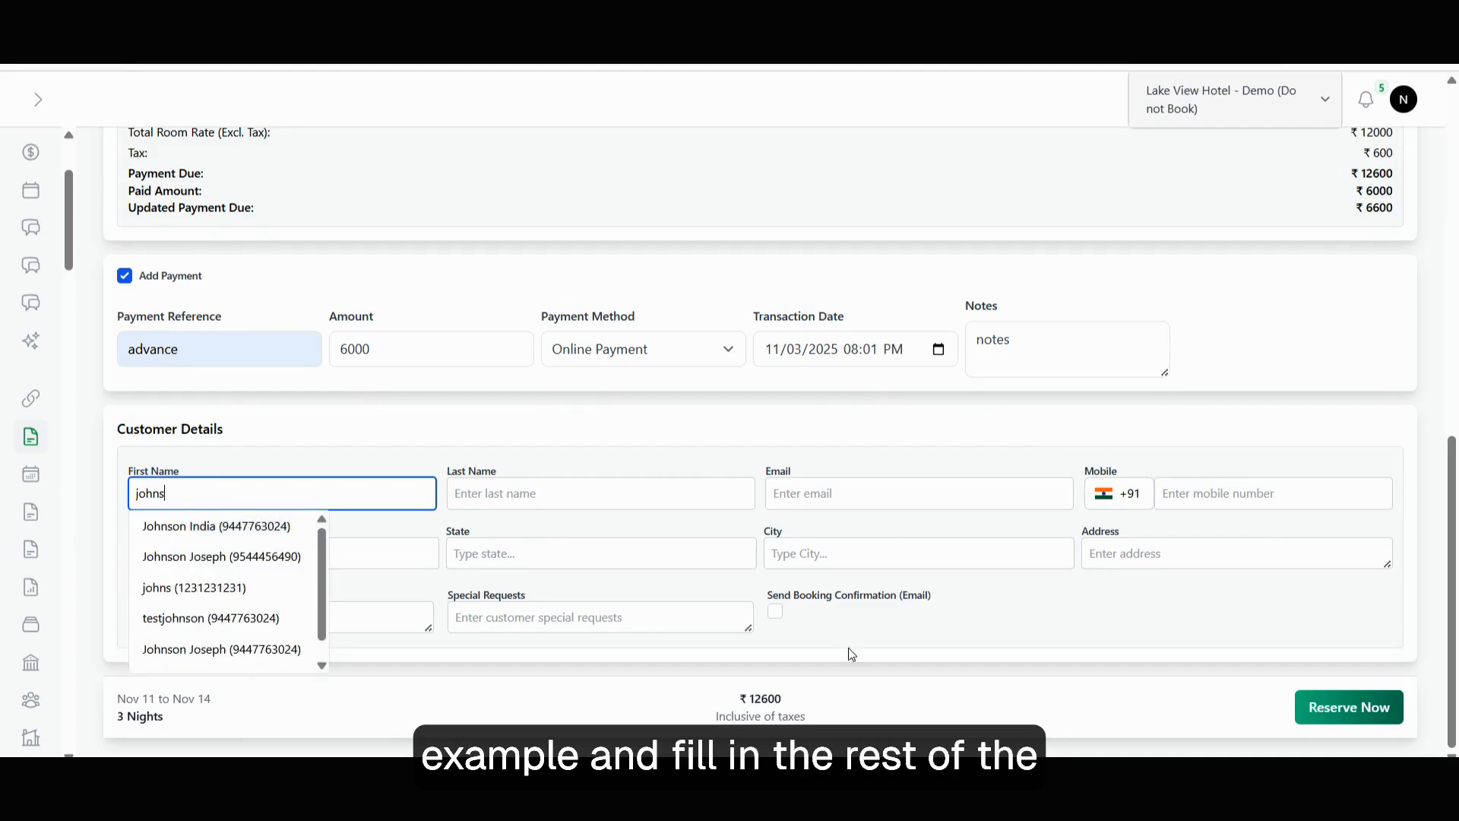
{"action": "left_click", "coordinate": [1225, 495]}
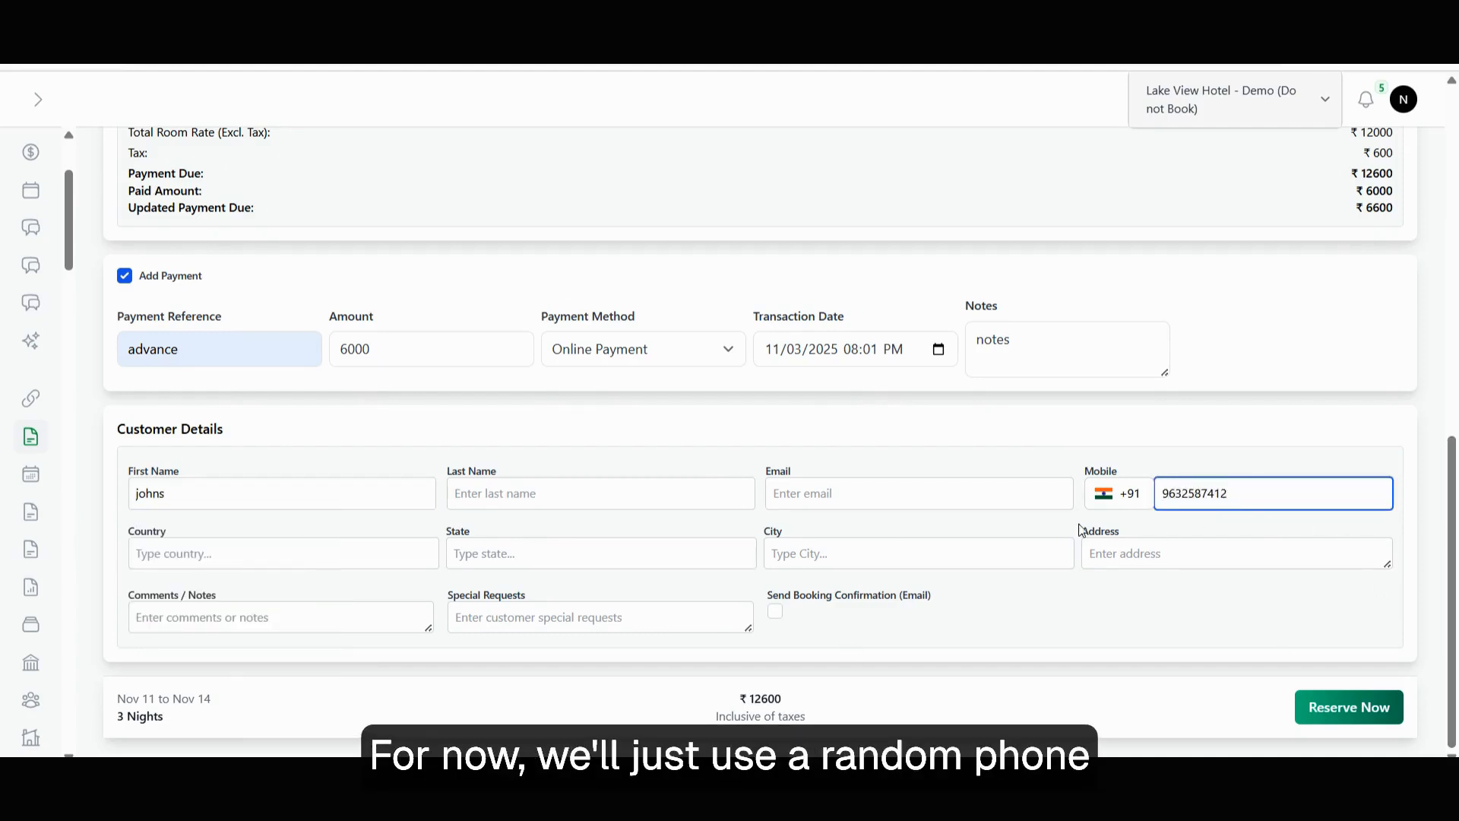
{"action": "left_click", "coordinate": [808, 496]}
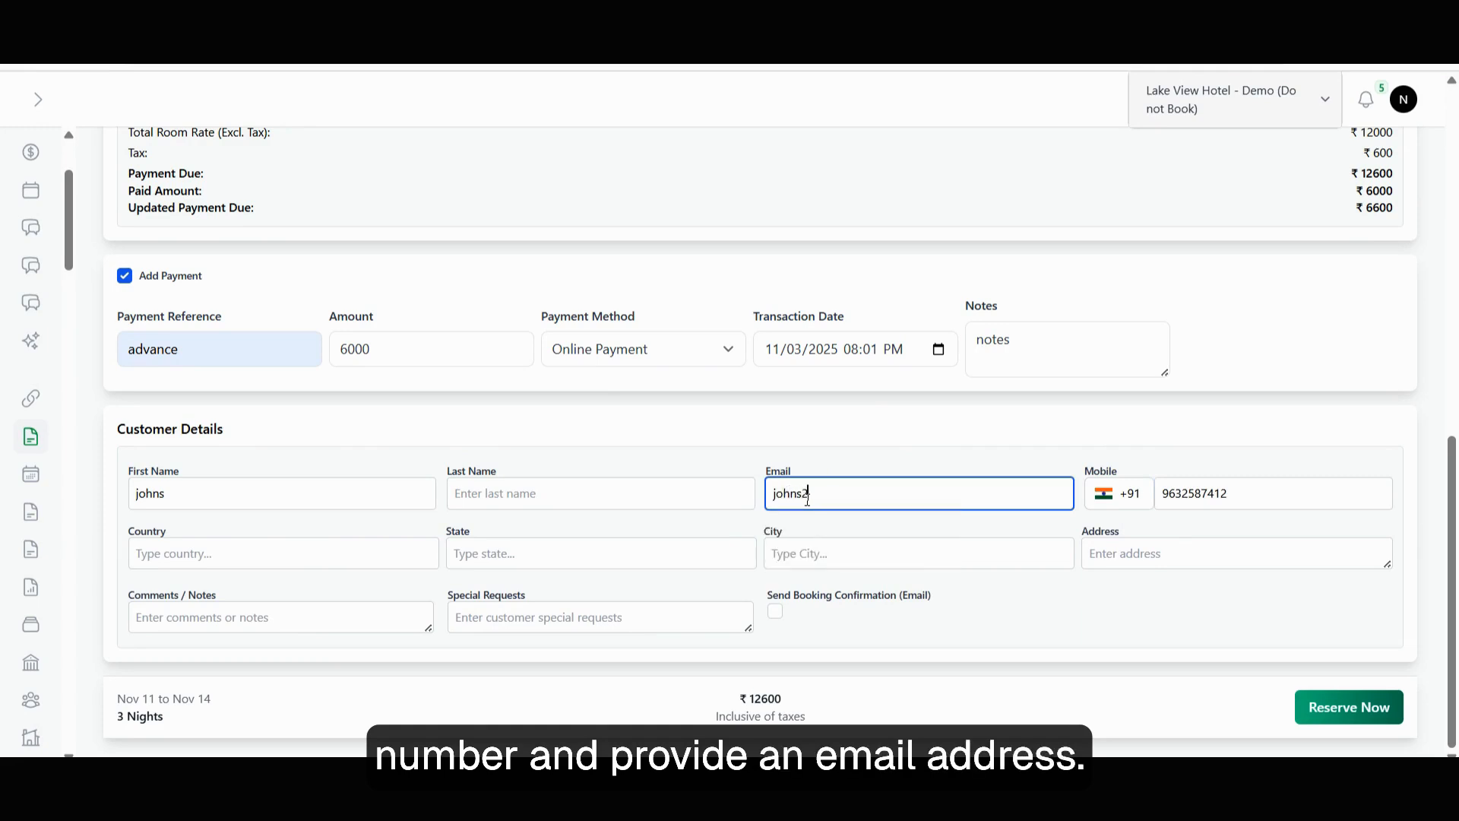
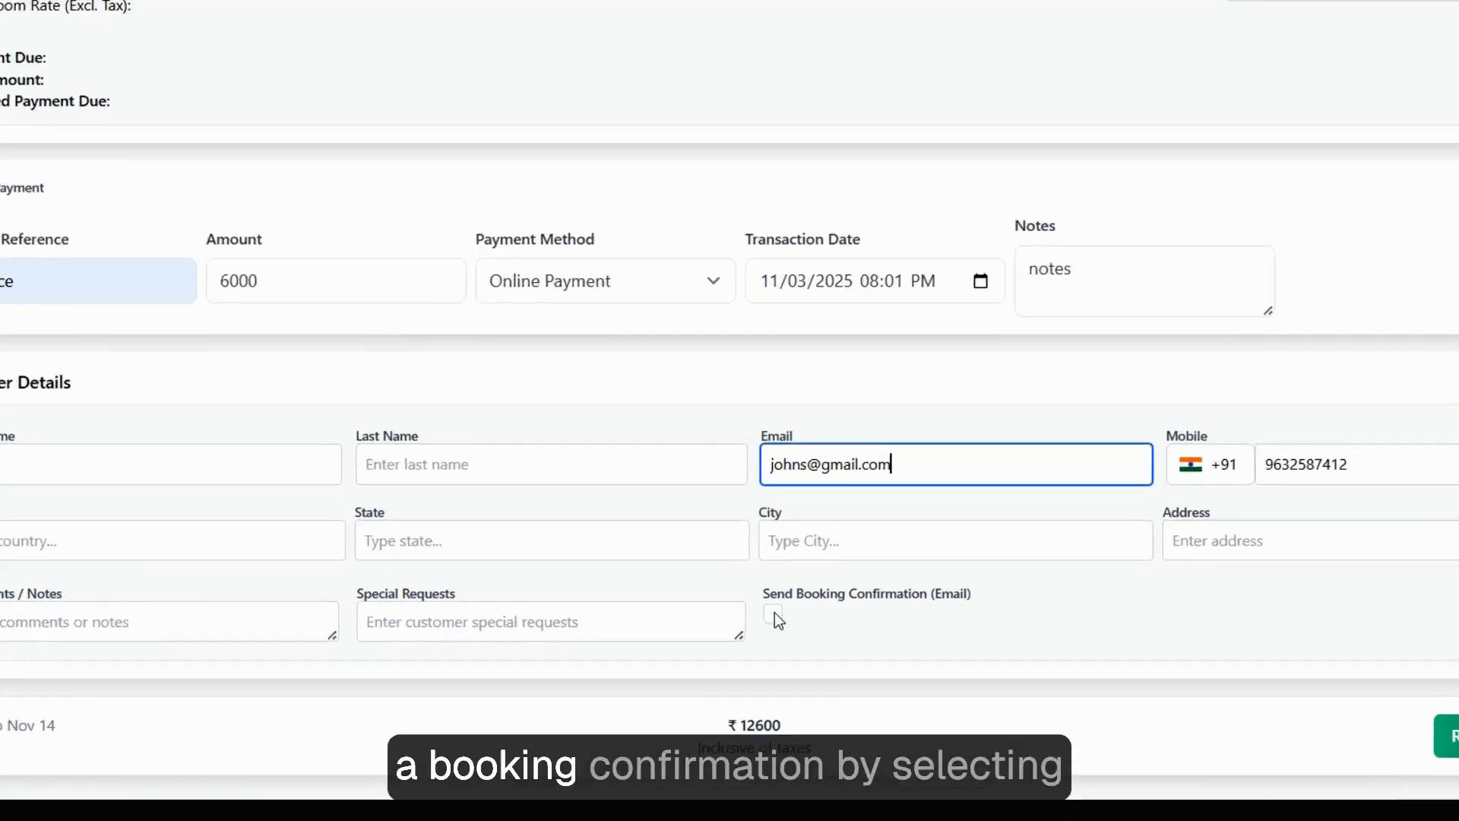
{"action": "left_click", "coordinate": [775, 612]}
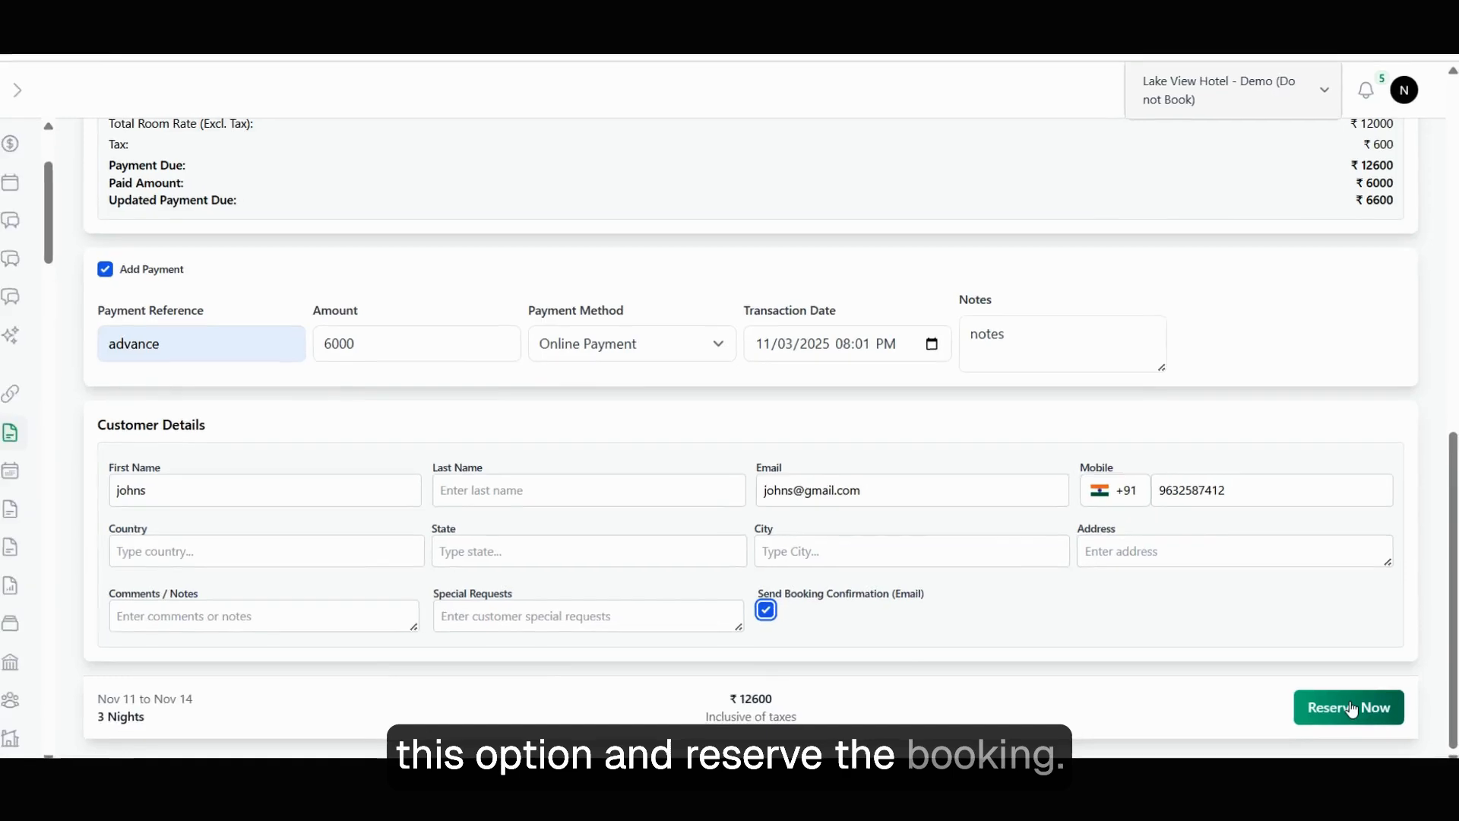
{"action": "left_click", "coordinate": [1347, 719]}
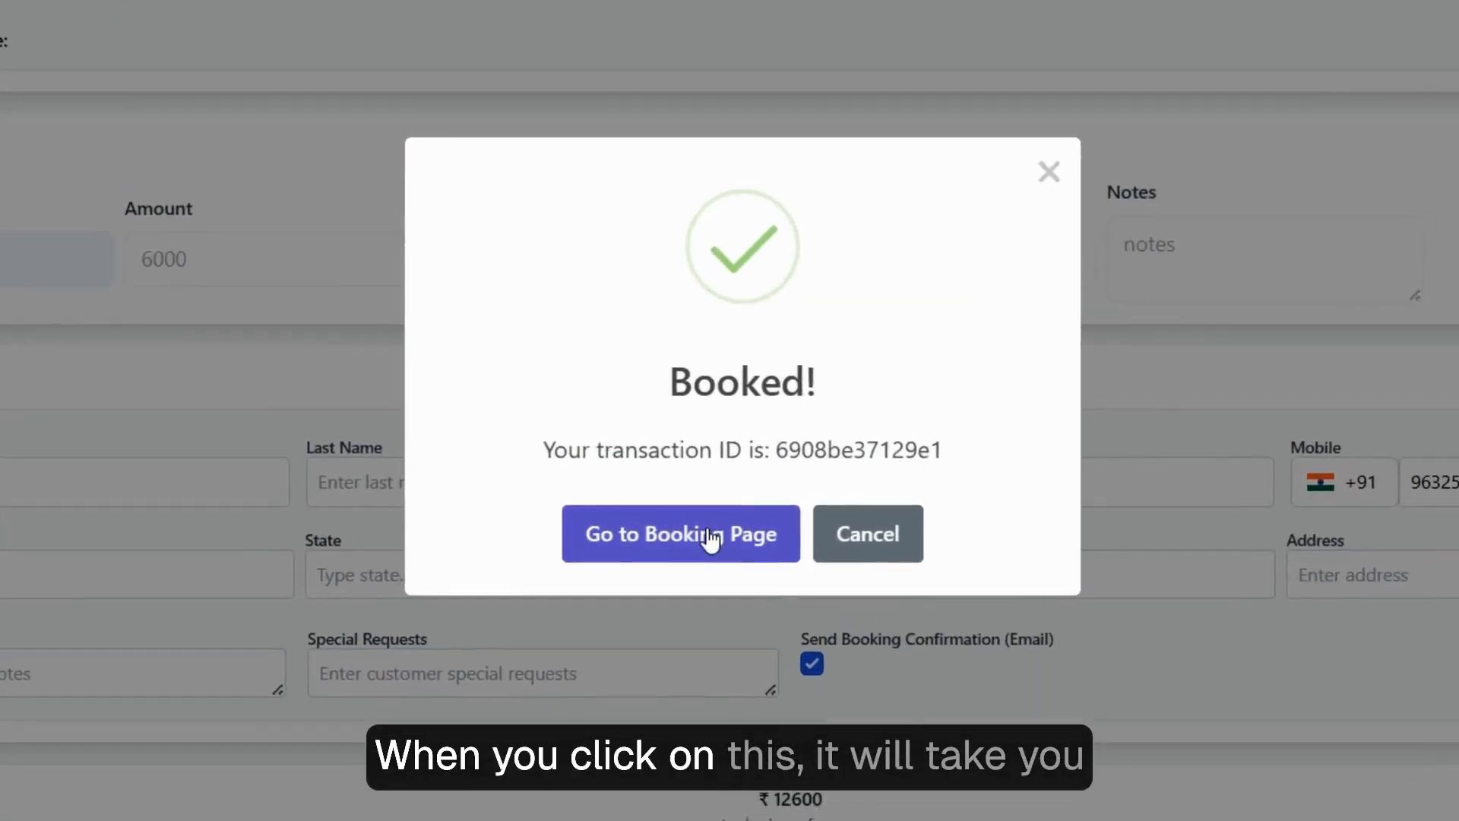
Open the bookings list without the Exclude Demo filter and find the new Nov 11–14 two-room booking.
{"action": "left_click", "coordinate": [700, 527]}
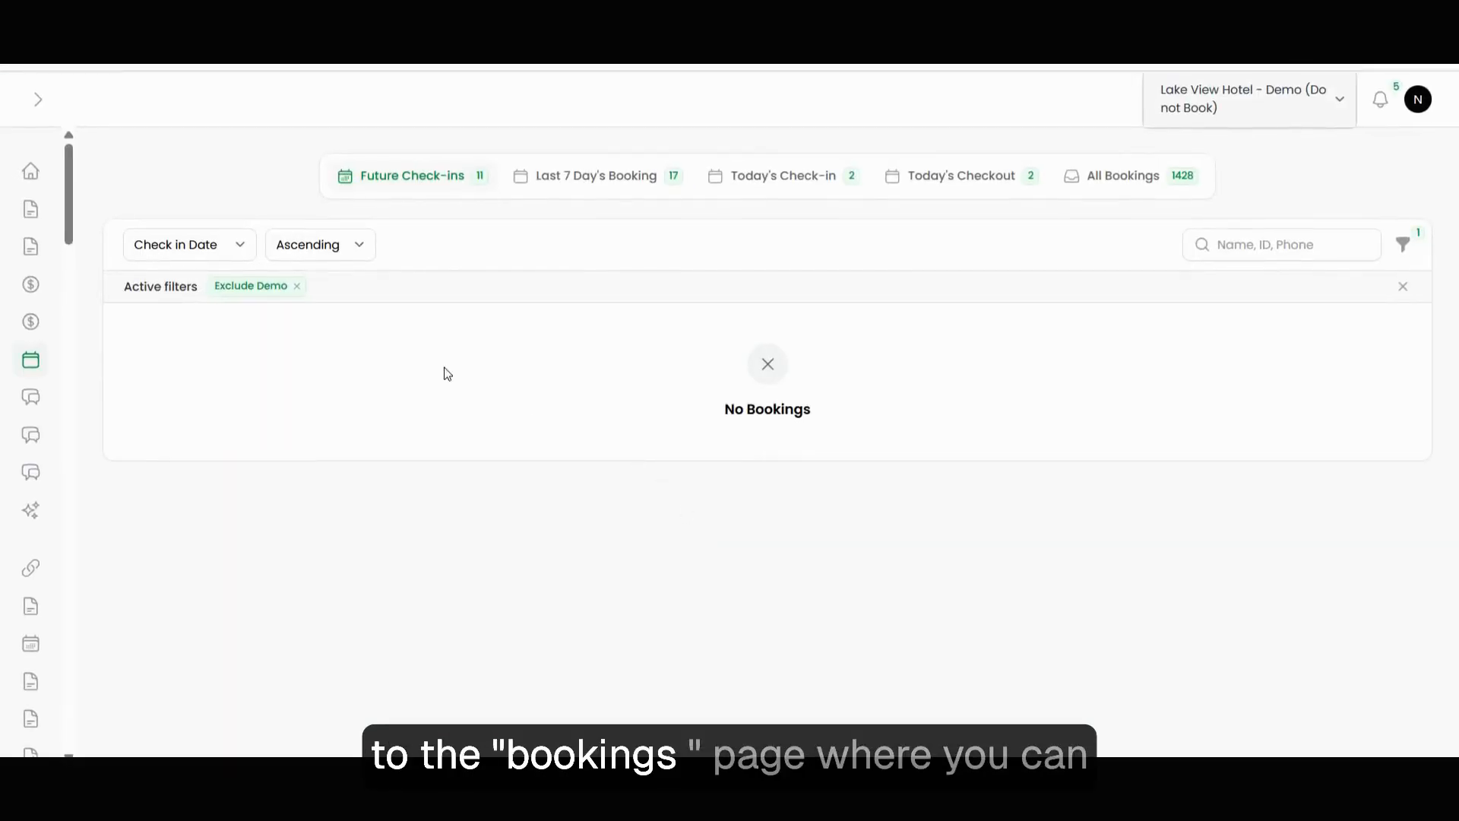
{"action": "left_click", "coordinate": [296, 285]}
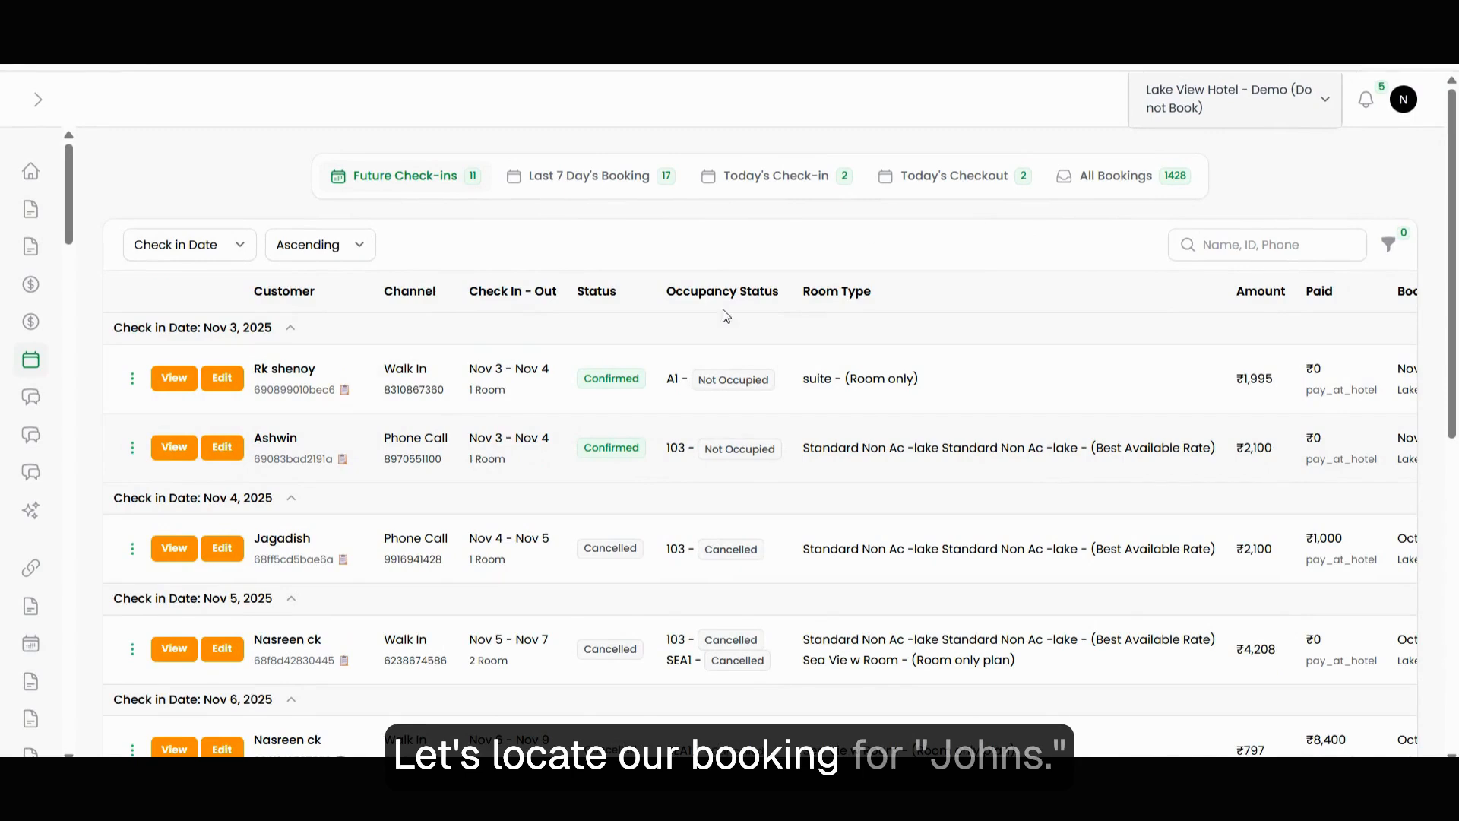
{"action": "scroll", "coordinate": [503, 522], "scroll_direction": "down", "scroll_amount": 2}
{"action": "scroll", "coordinate": [503, 523], "scroll_direction": "down", "scroll_amount": 6}
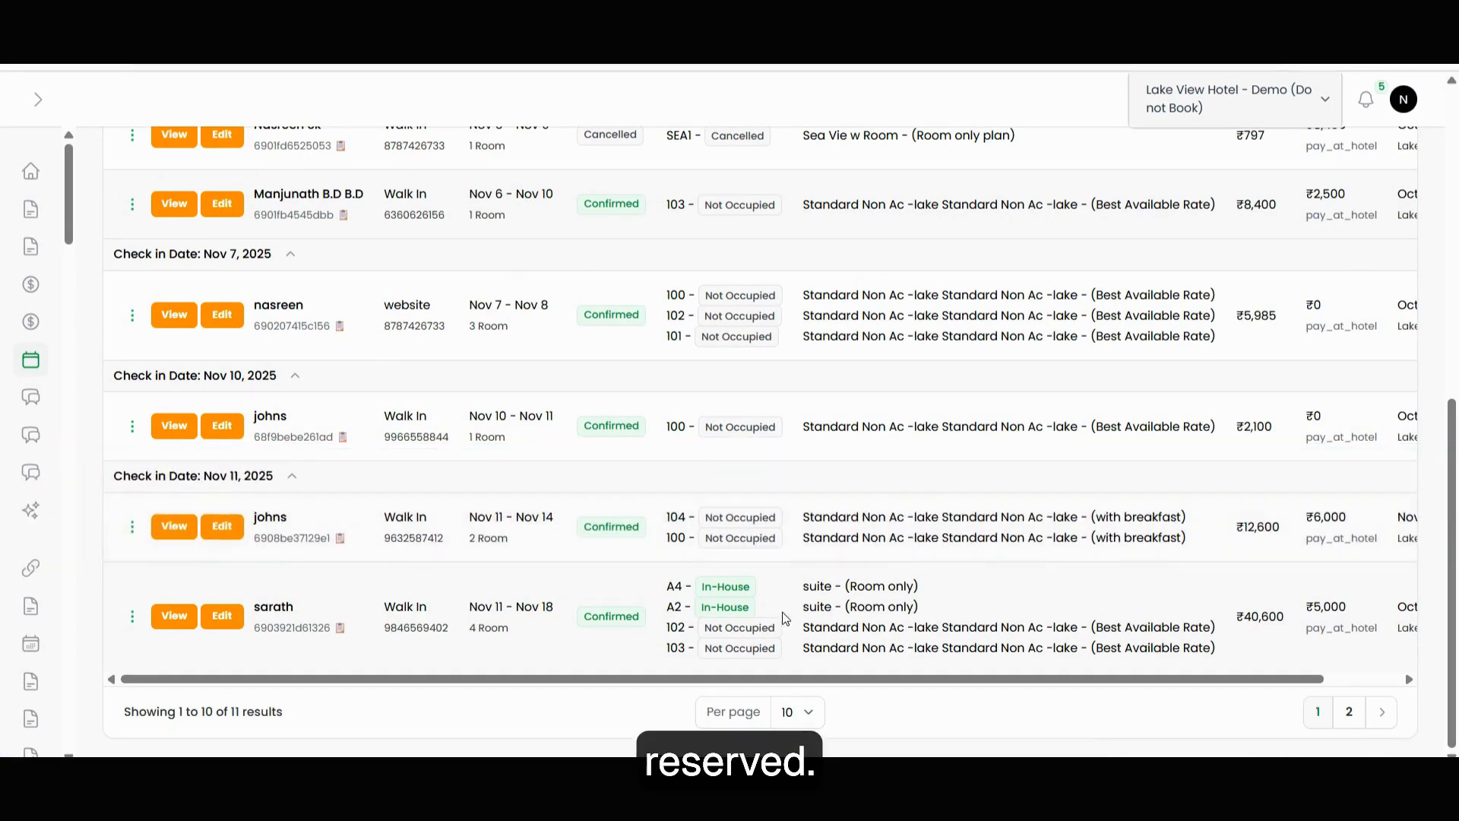
{"action": "scroll", "coordinate": [1329, 530], "scroll_direction": "right", "scroll_amount": 1}
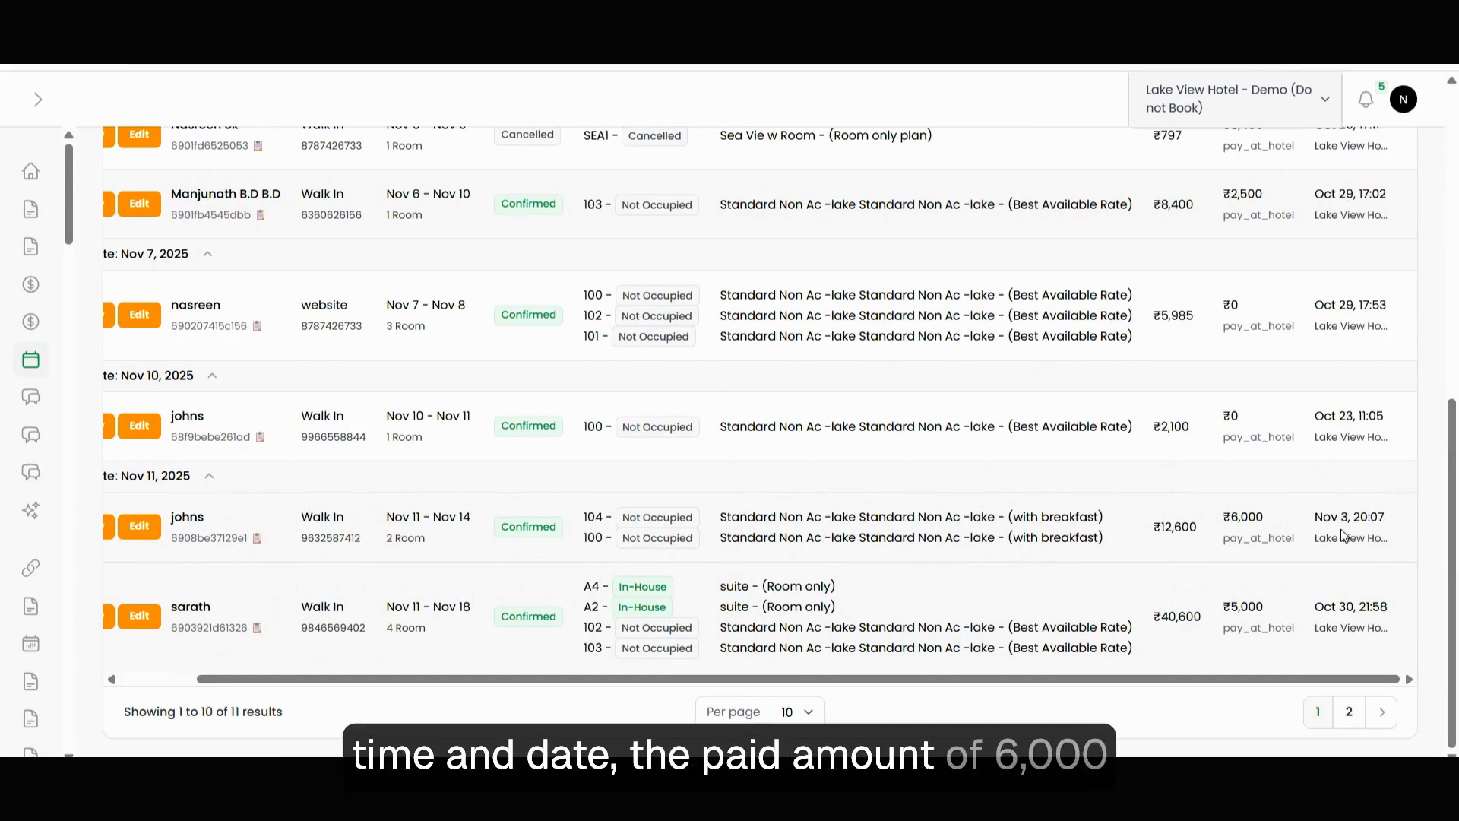
{"action": "scroll", "coordinate": [477, 535], "scroll_direction": "left", "scroll_amount": 1}
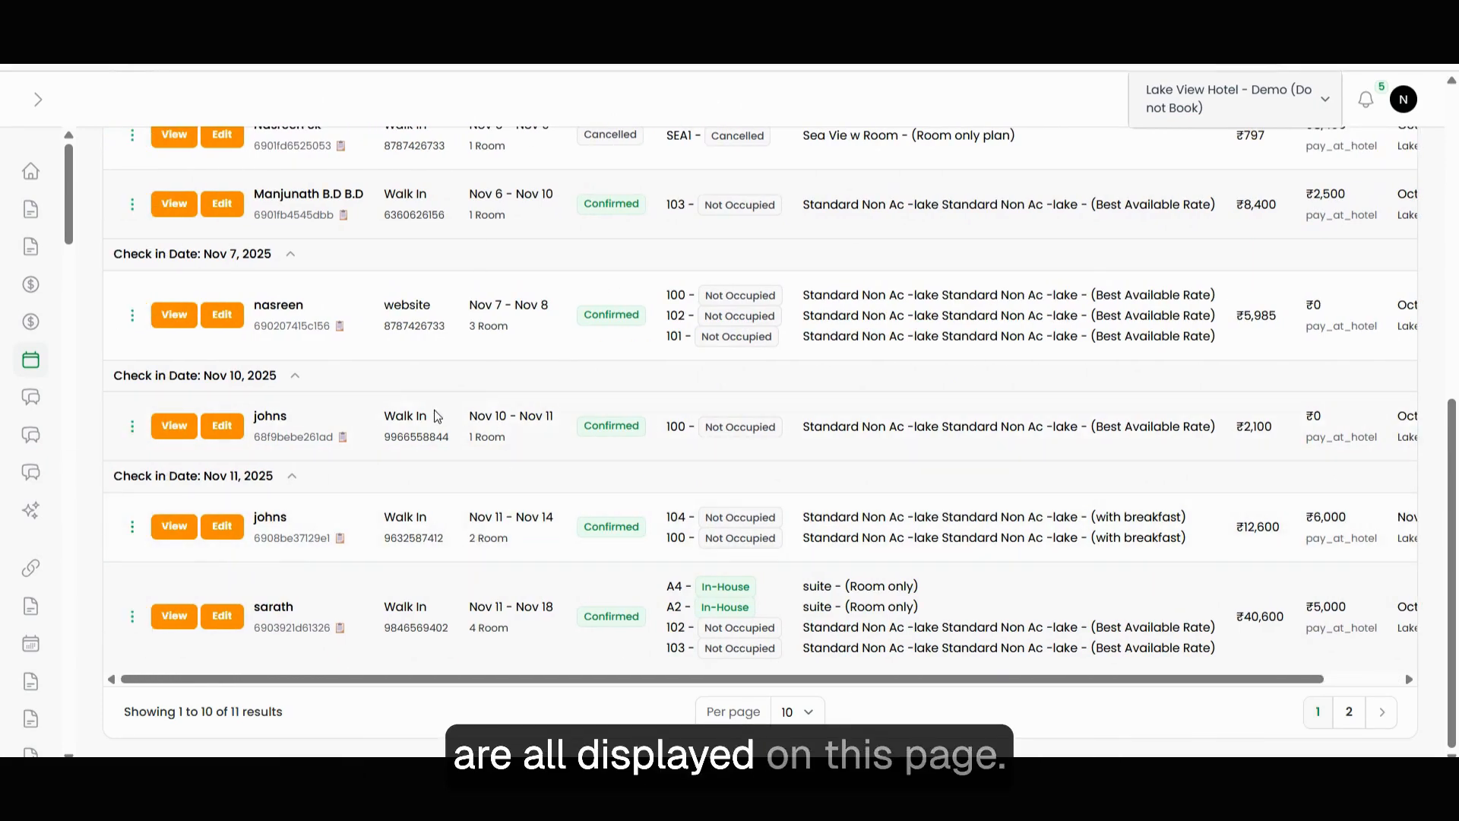
{"action": "scroll", "coordinate": [228, 556], "scroll_direction": "up", "scroll_amount": 6}
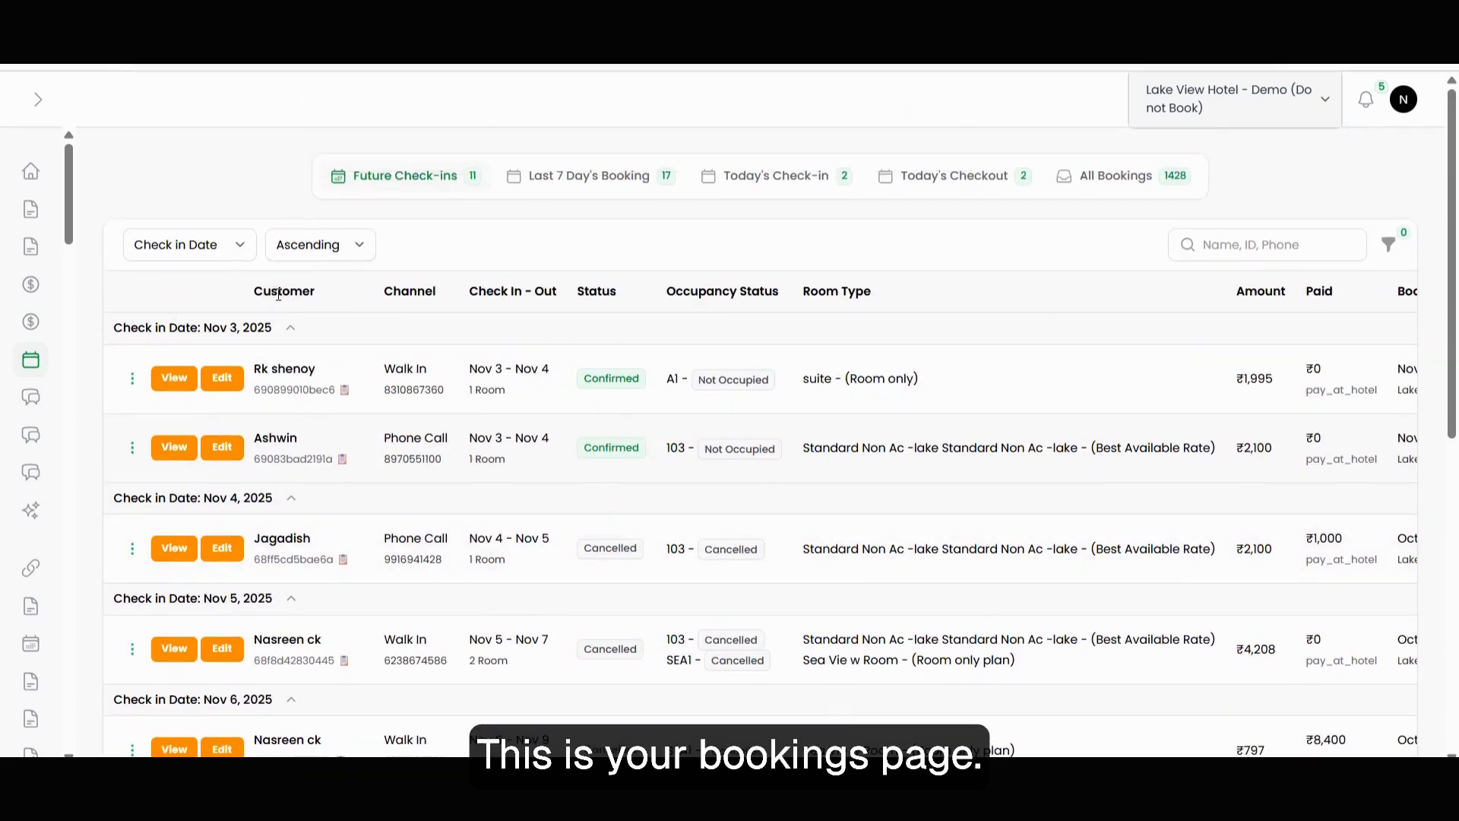
{"action": "scroll", "coordinate": [279, 295], "scroll_direction": "down", "scroll_amount": 15}
{"action": "left_click", "coordinate": [170, 530]}
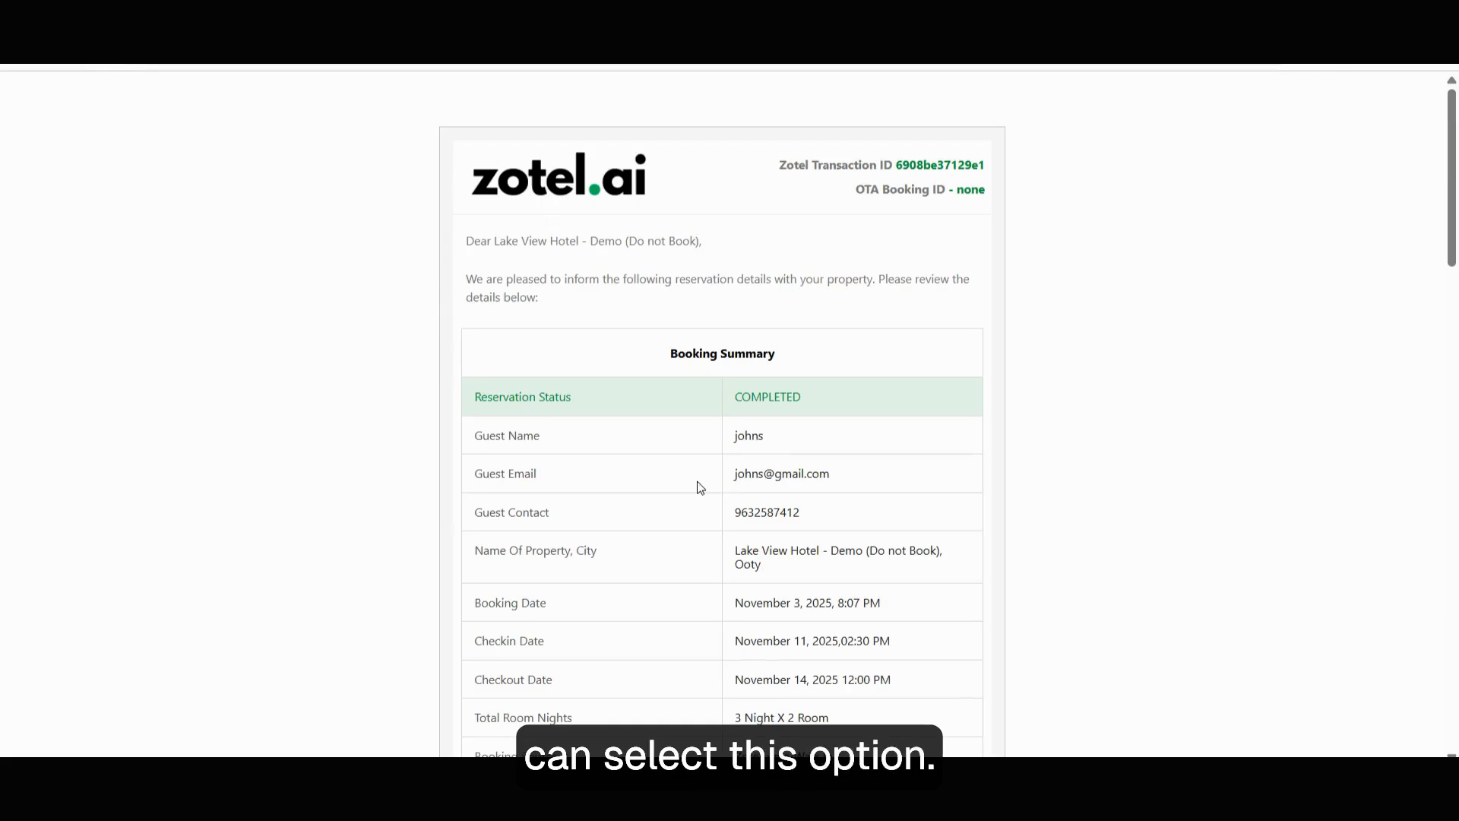
{"action": "scroll", "coordinate": [723, 426], "scroll_direction": "down", "scroll_amount": 6}
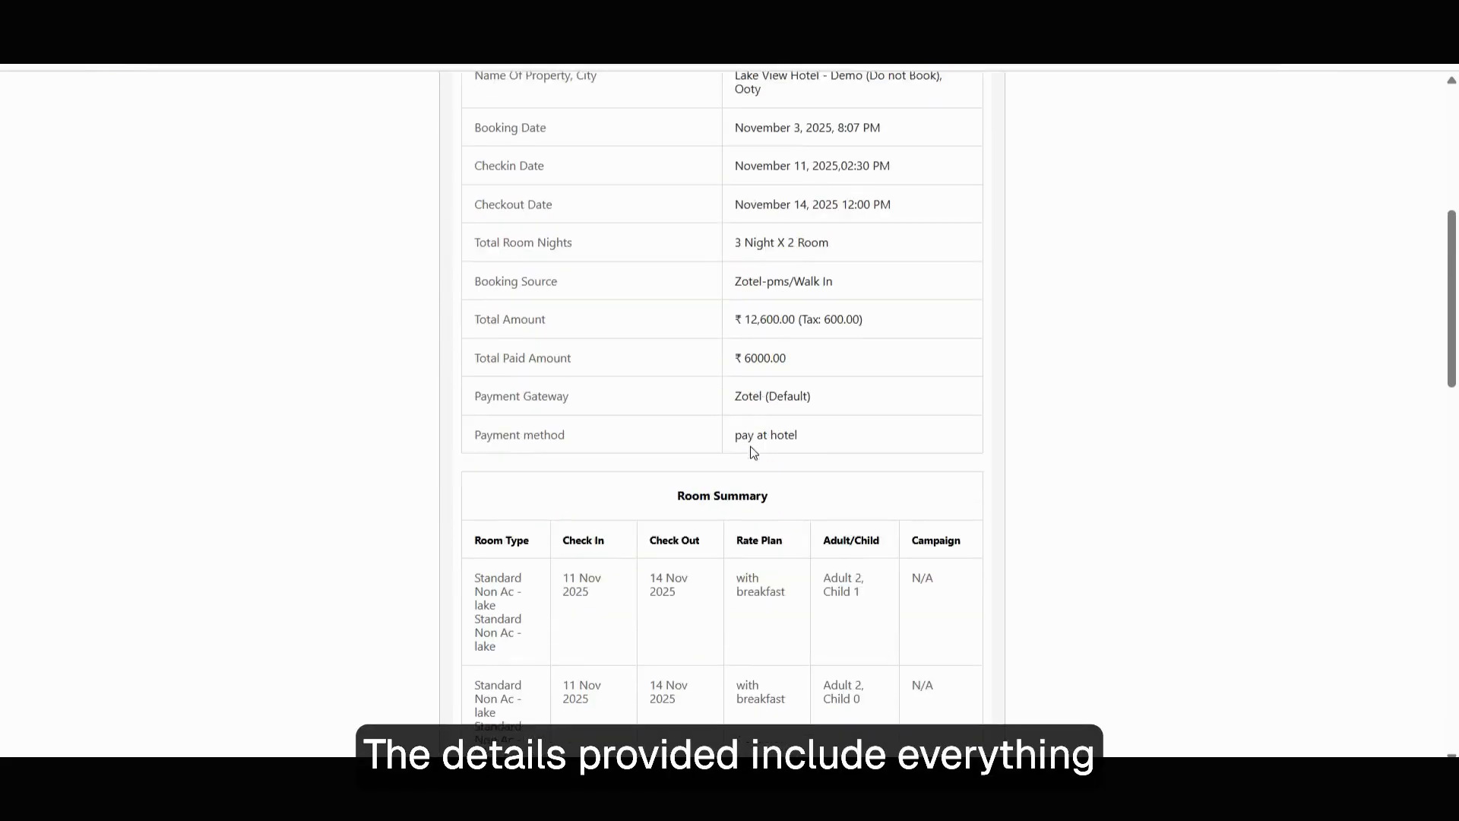
{"action": "scroll", "coordinate": [753, 453], "scroll_direction": "up", "scroll_amount": 3}
{"action": "scroll", "coordinate": [824, 248], "scroll_direction": "down", "scroll_amount": 4}
{"action": "scroll", "coordinate": [655, 505], "scroll_direction": "up", "scroll_amount": 3}
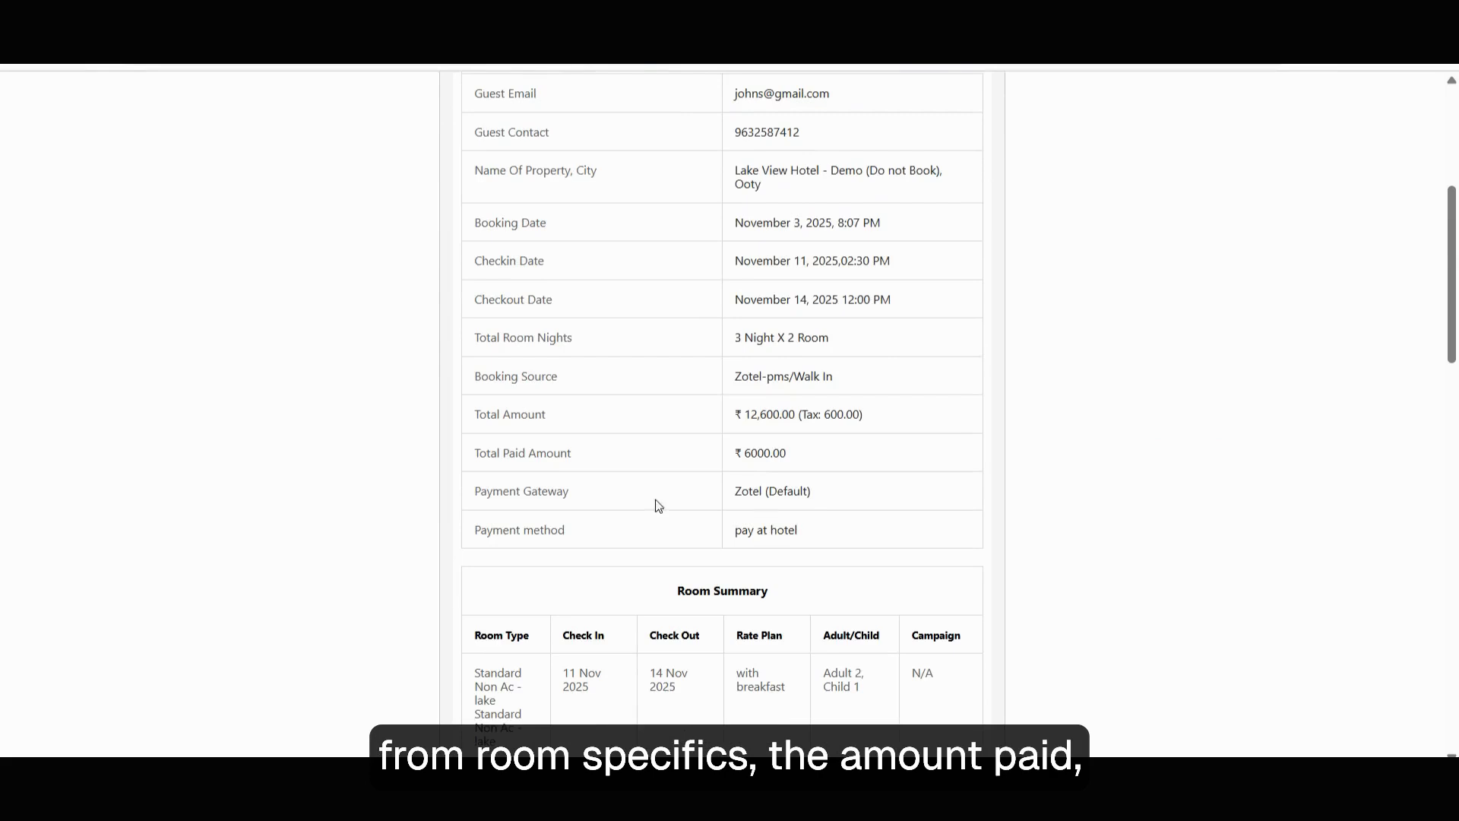
{"action": "scroll", "coordinate": [762, 418], "scroll_direction": "up", "scroll_amount": 1}
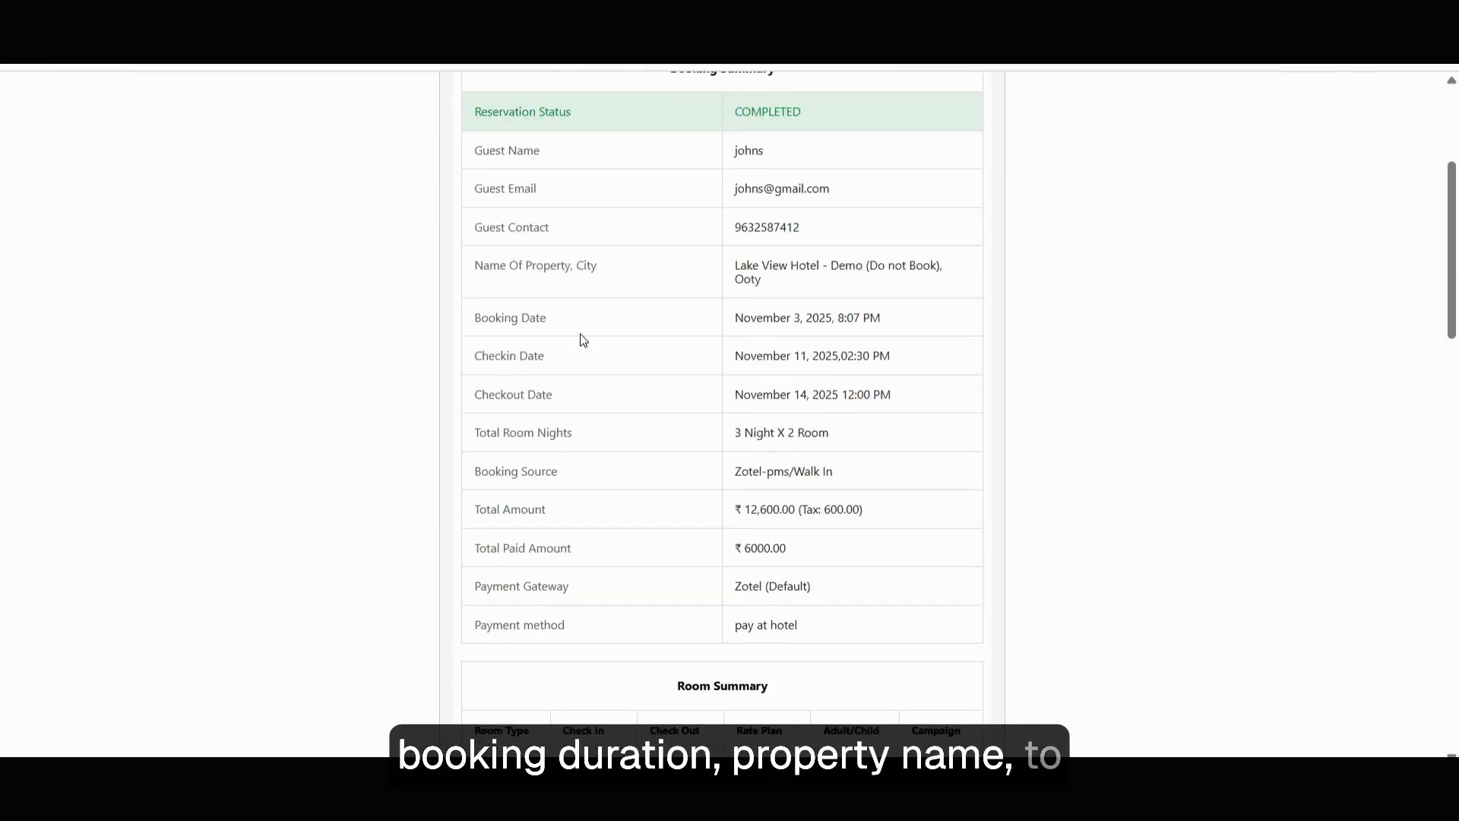
{"action": "scroll", "coordinate": [772, 231], "scroll_direction": "up", "scroll_amount": 1}
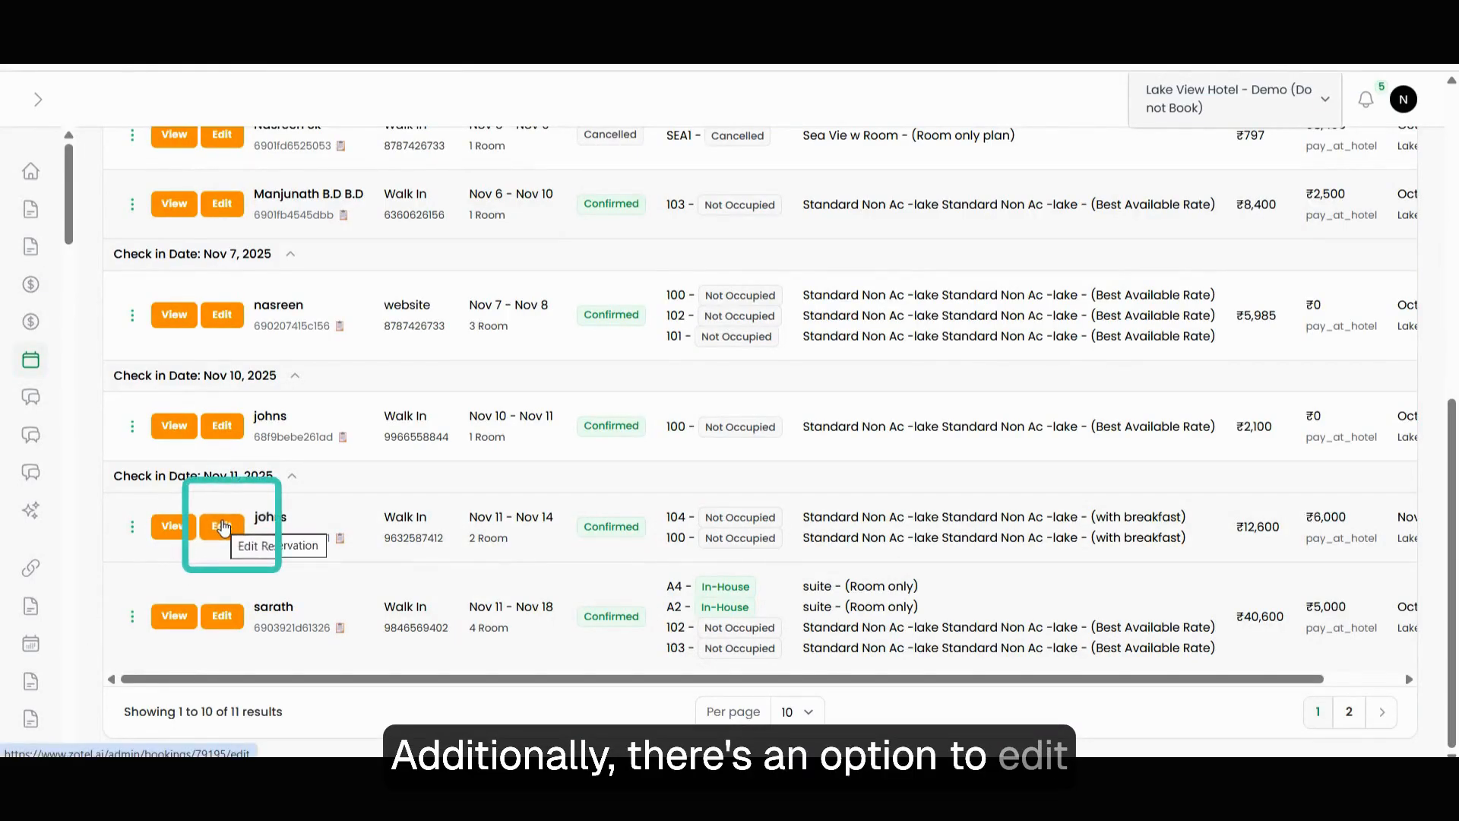
{"action": "left_click", "coordinate": [220, 526]}
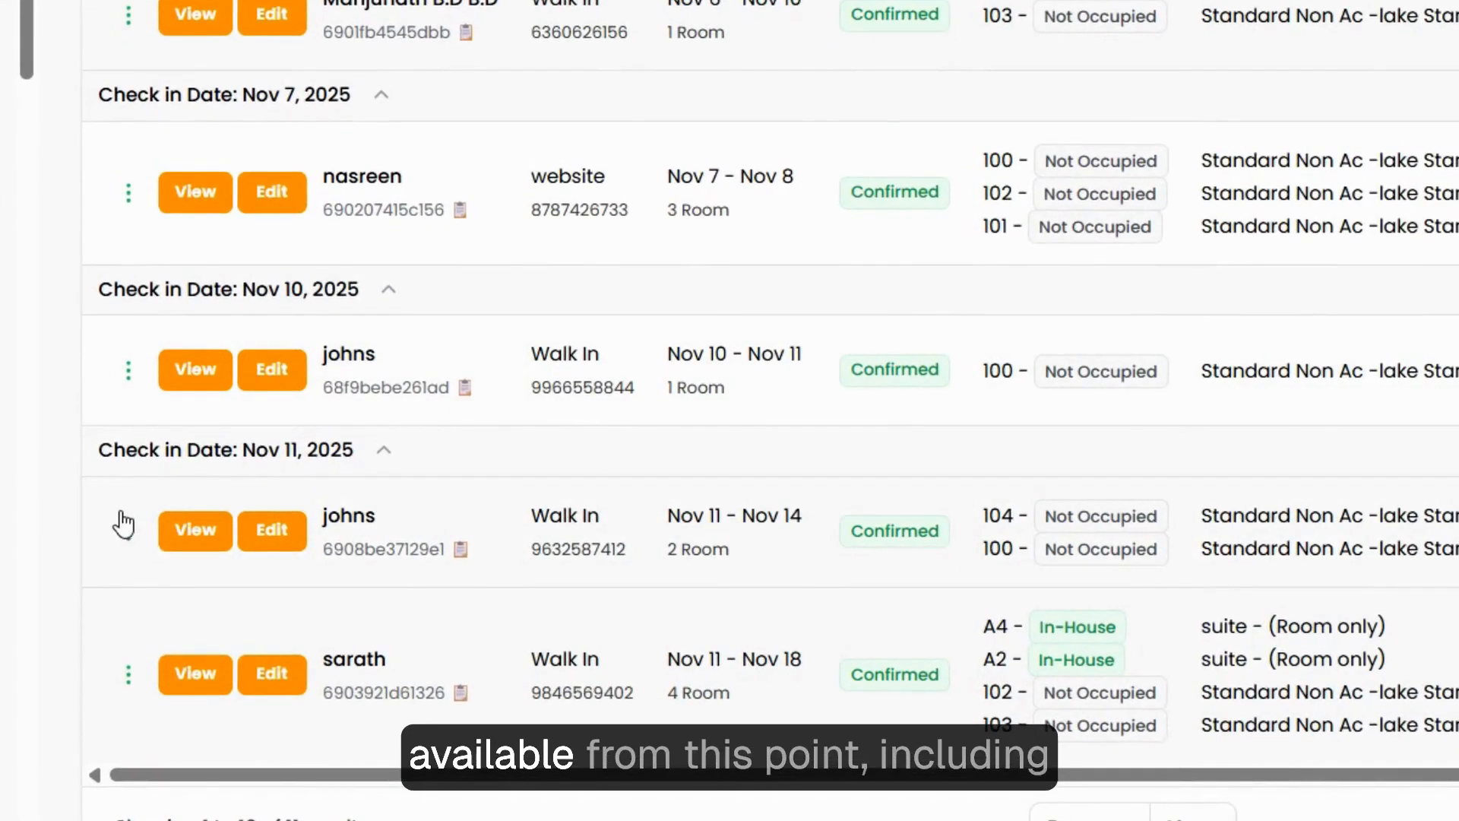
{"action": "left_click", "coordinate": [129, 529]}
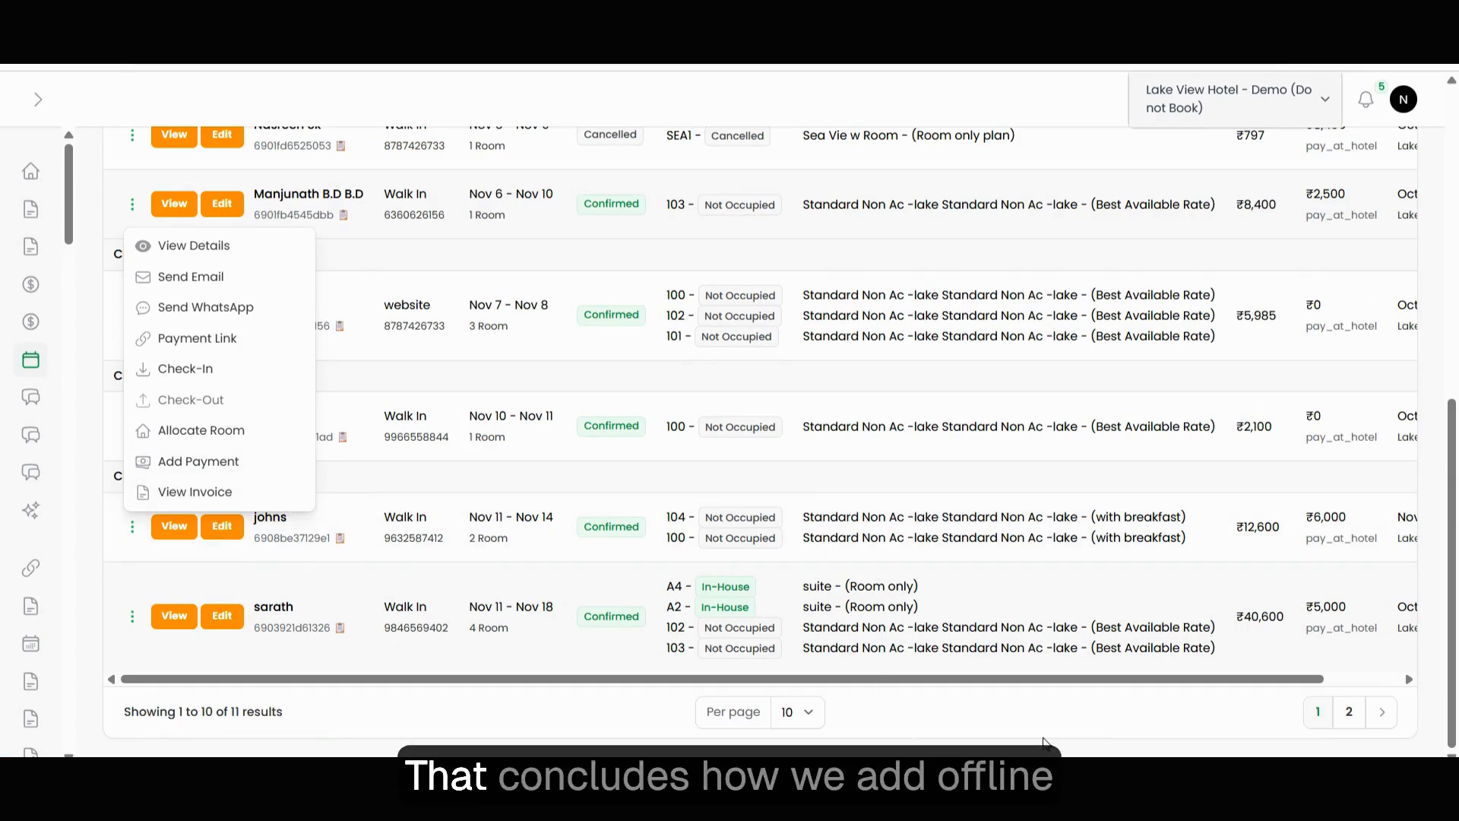
{"action": "left_click", "coordinate": [1047, 743]}
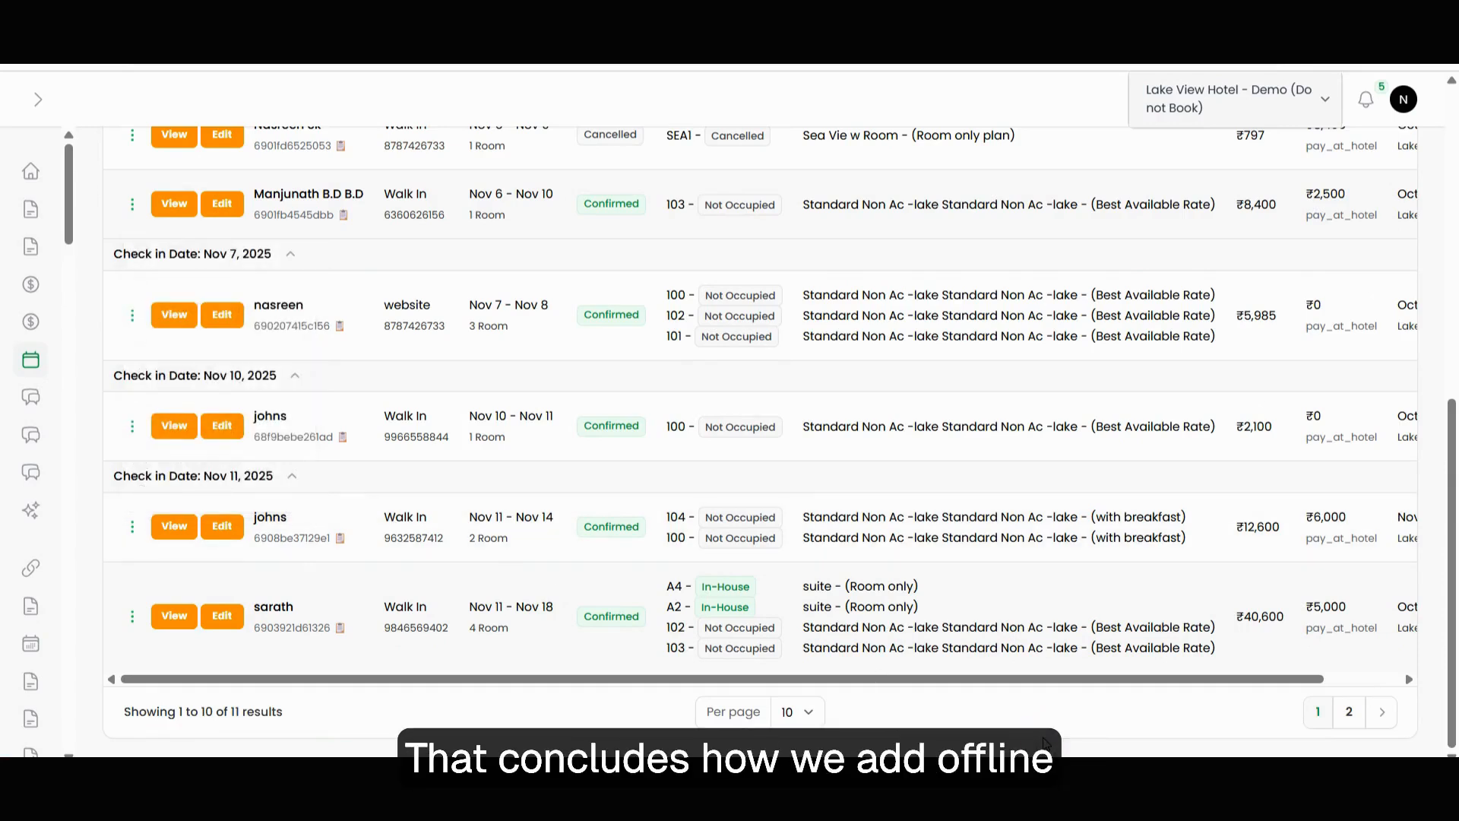